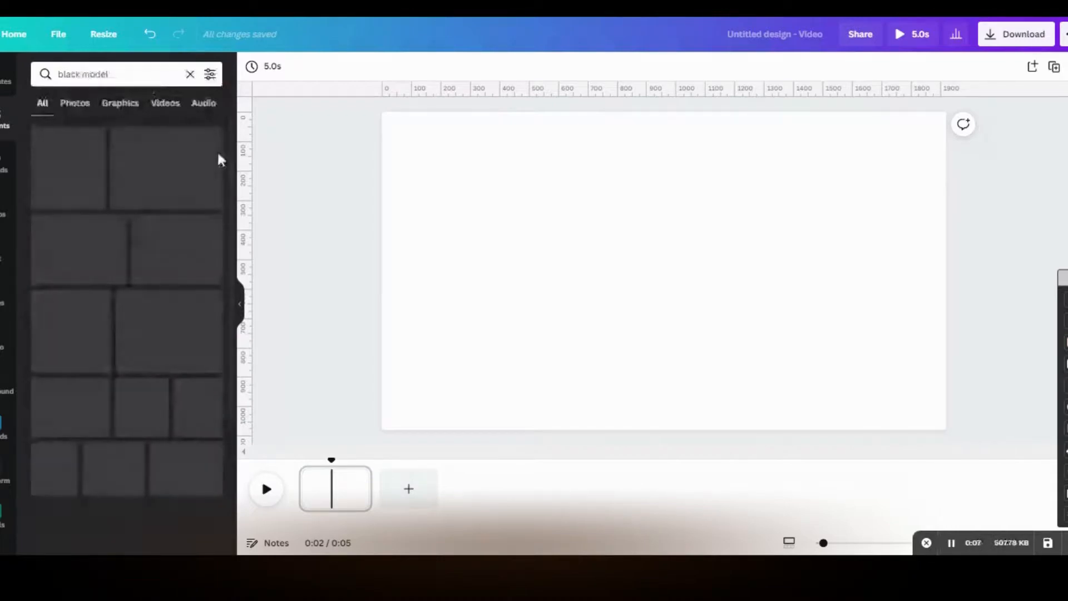
# Browse the "black model" results, narrow them to photos, and add the dark over-the-shoulder portrait of a woman to the page.
pyautogui.scroll(-1, 233, 217)
pyautogui.scroll(-5, 233, 217)
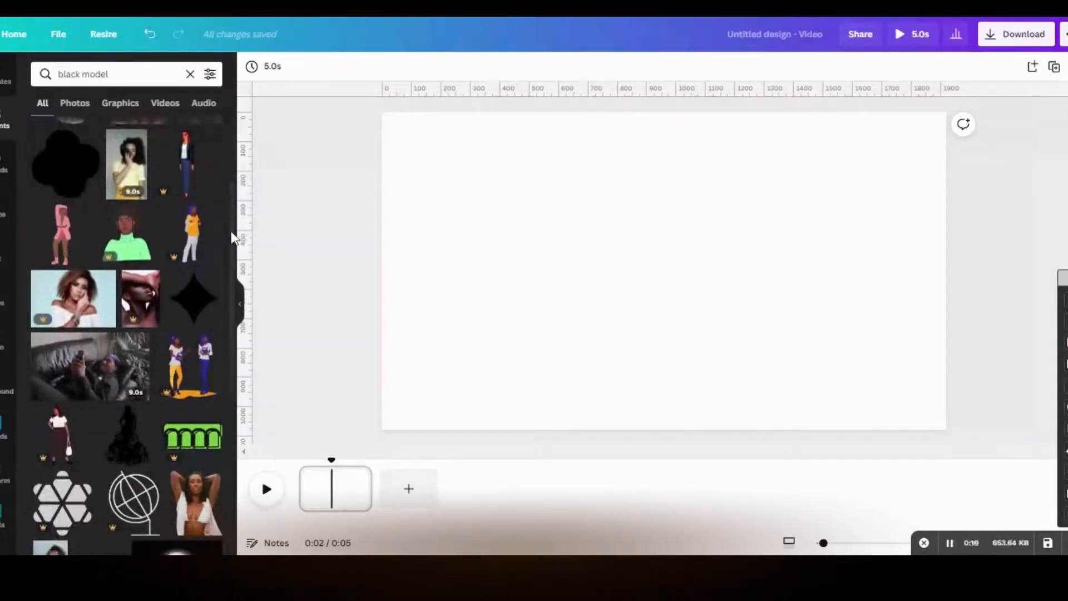
pyautogui.scroll(-3, 230, 356)
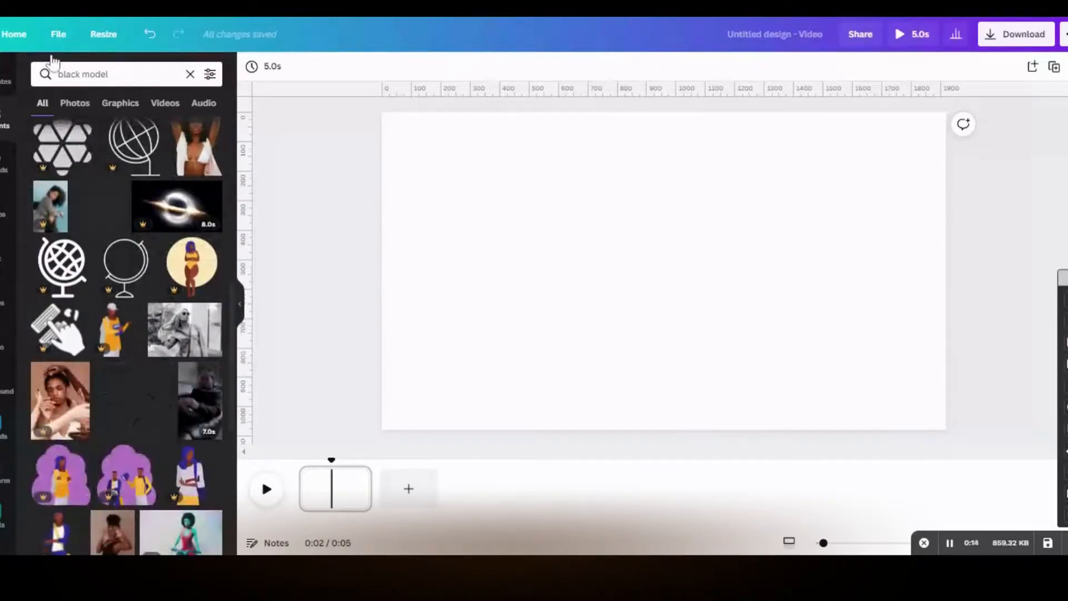
pyautogui.click(75, 103)
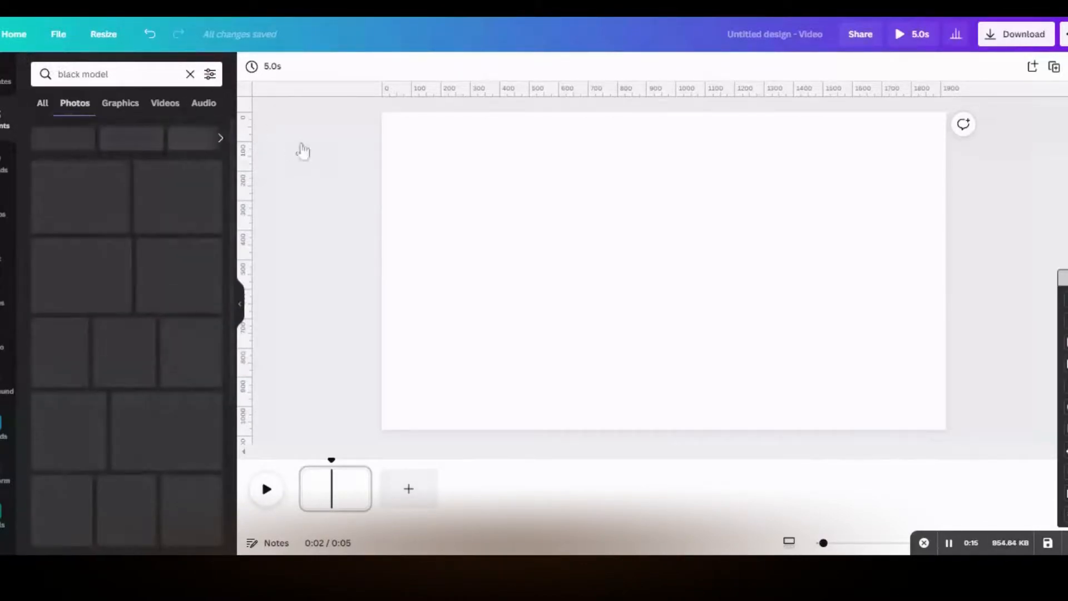
pyautogui.scroll(-5, 225, 219)
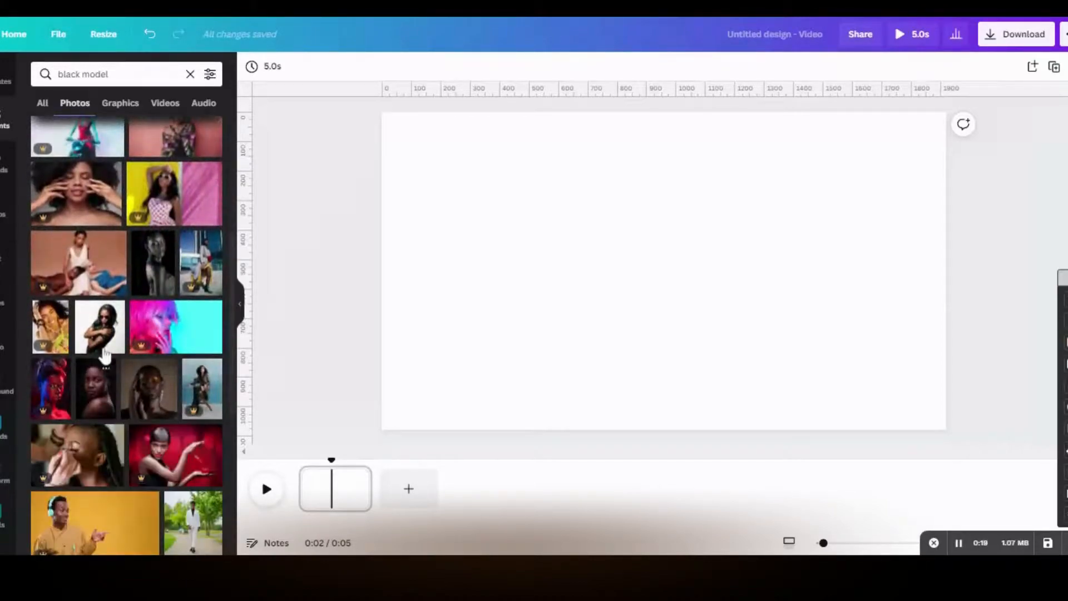
pyautogui.click(104, 360)
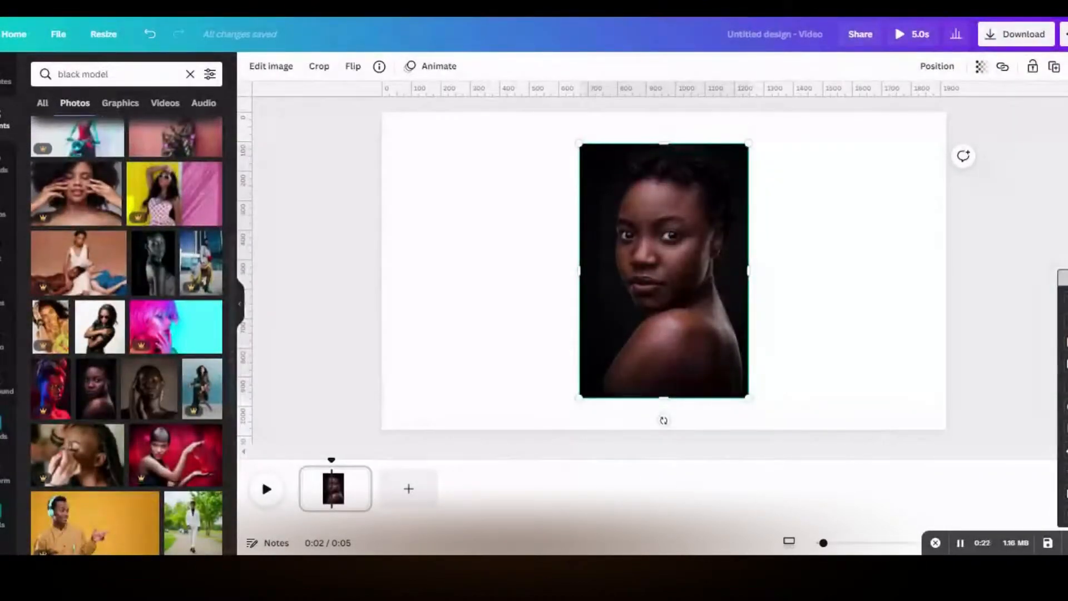
# Search the photos for "news paper" and add the yellowed newspaper-headline collage over the portrait.
pyautogui.click(75, 74)
pyautogui.write('news')
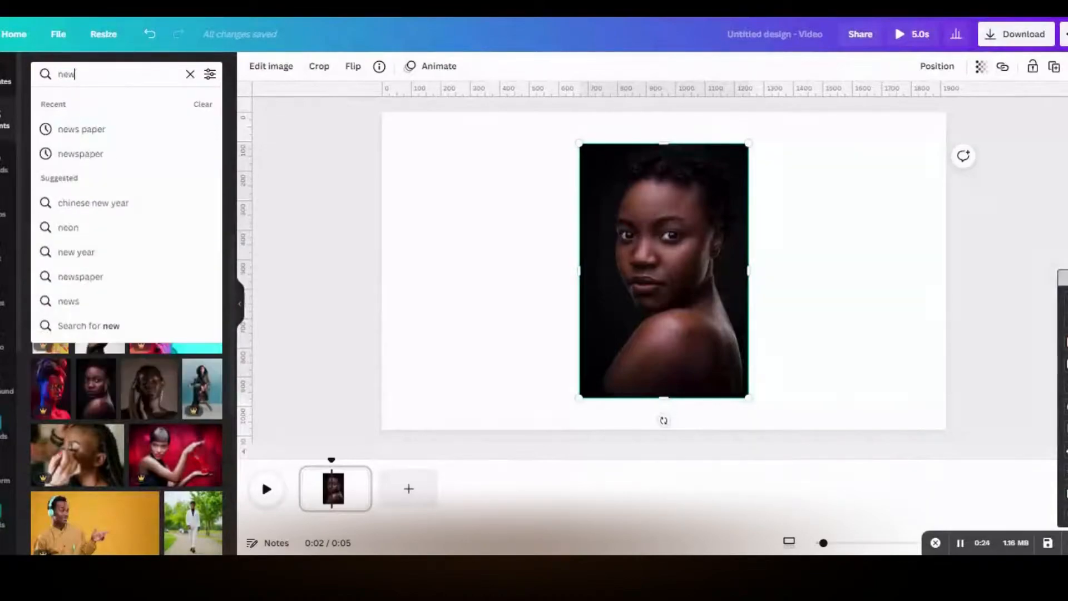
pyautogui.click(82, 128)
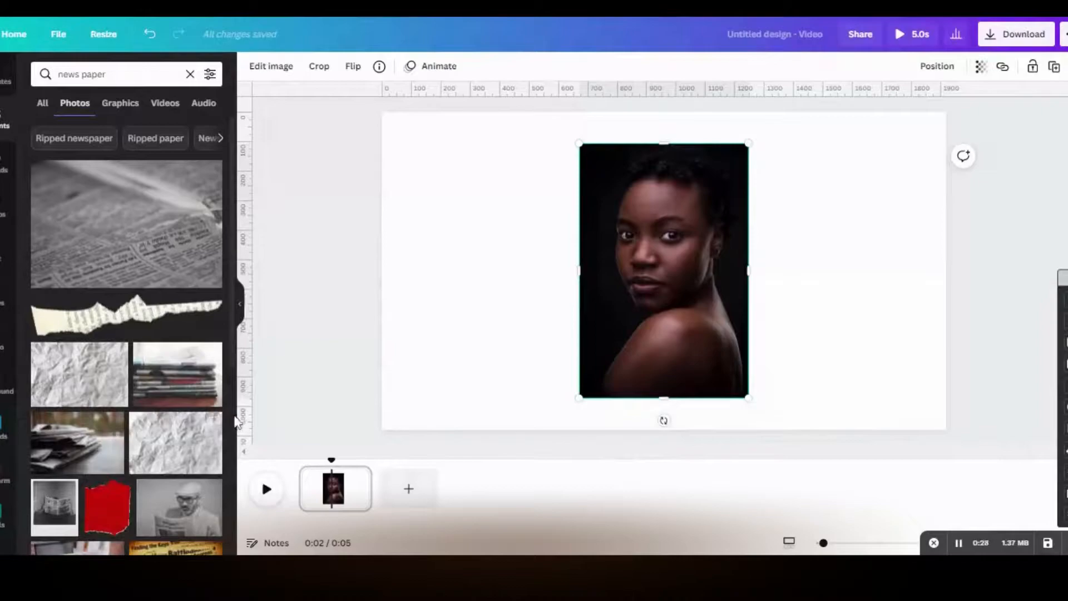
pyautogui.scroll(-5, 222, 423)
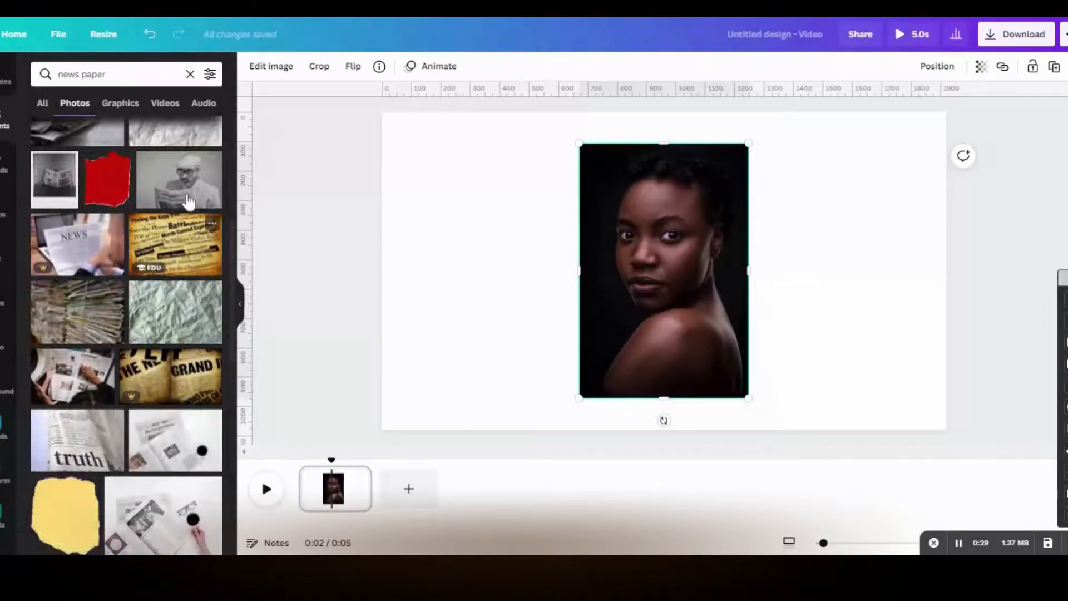
pyautogui.click(188, 229)
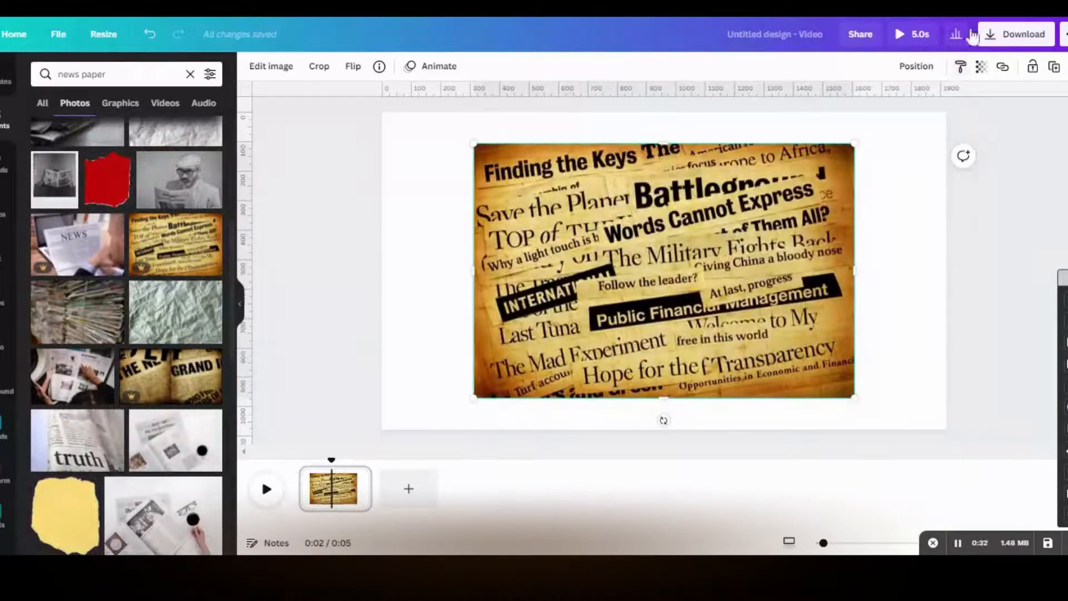
# Set the newspaper collage's transparency to 5 and crop both of its sides to match the portrait's width.
pyautogui.click(981, 66)
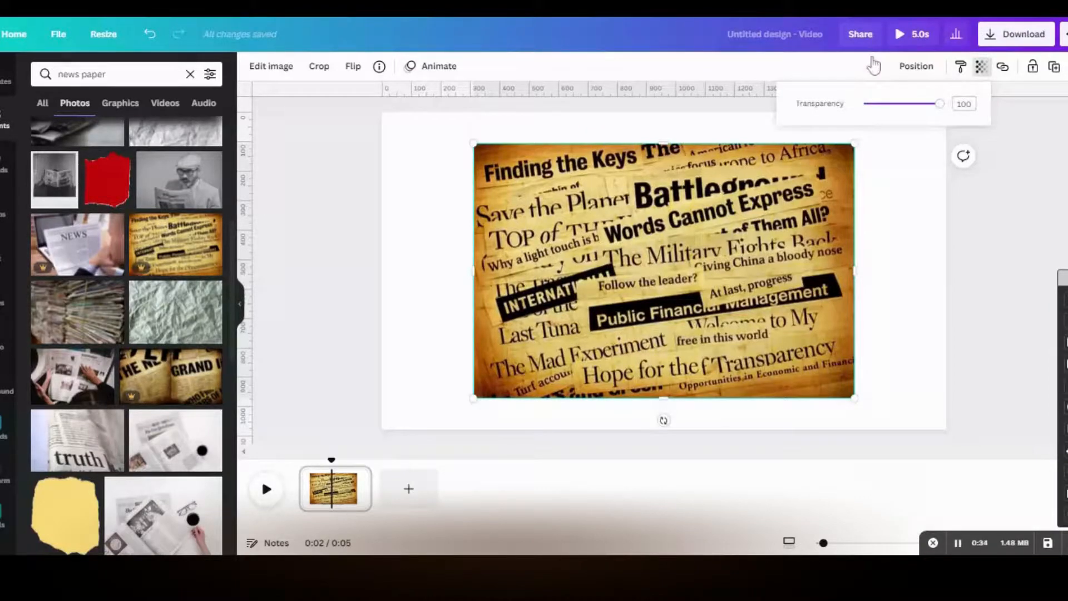
pyautogui.moveTo(940, 103); pyautogui.dragTo(871, 103)
pyautogui.moveTo(873, 58); pyautogui.dragTo(869, 64)
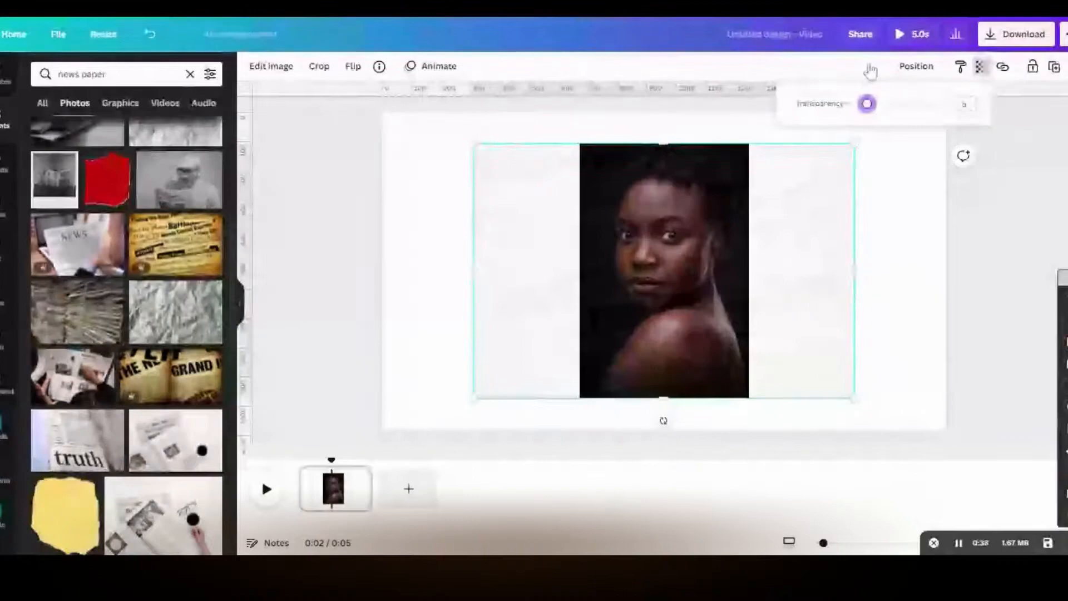
pyautogui.moveTo(848, 219); pyautogui.dragTo(754, 232)
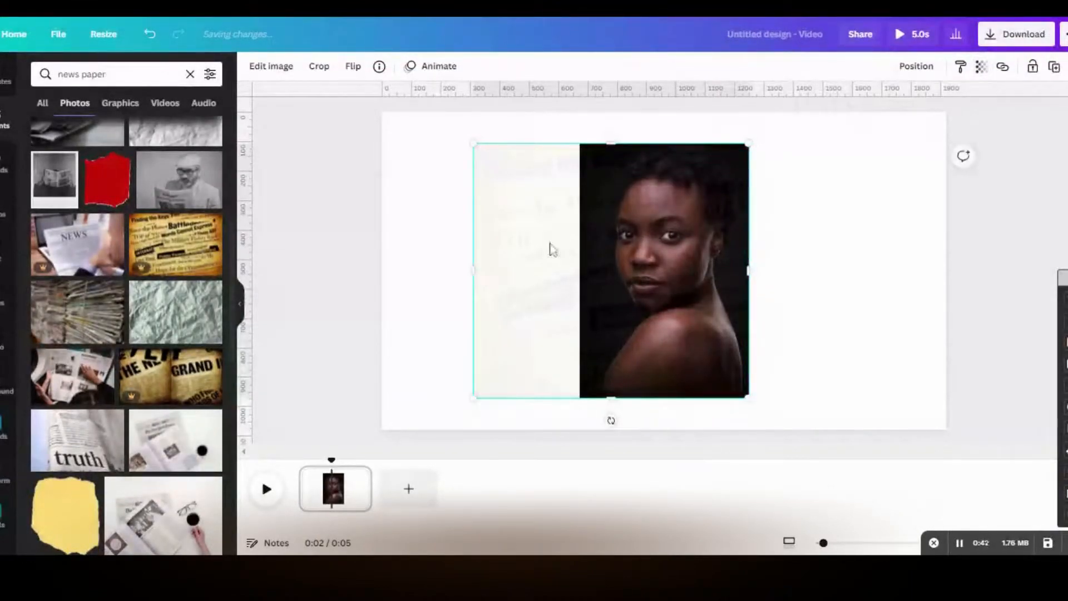
pyautogui.moveTo(471, 228); pyautogui.dragTo(577, 235)
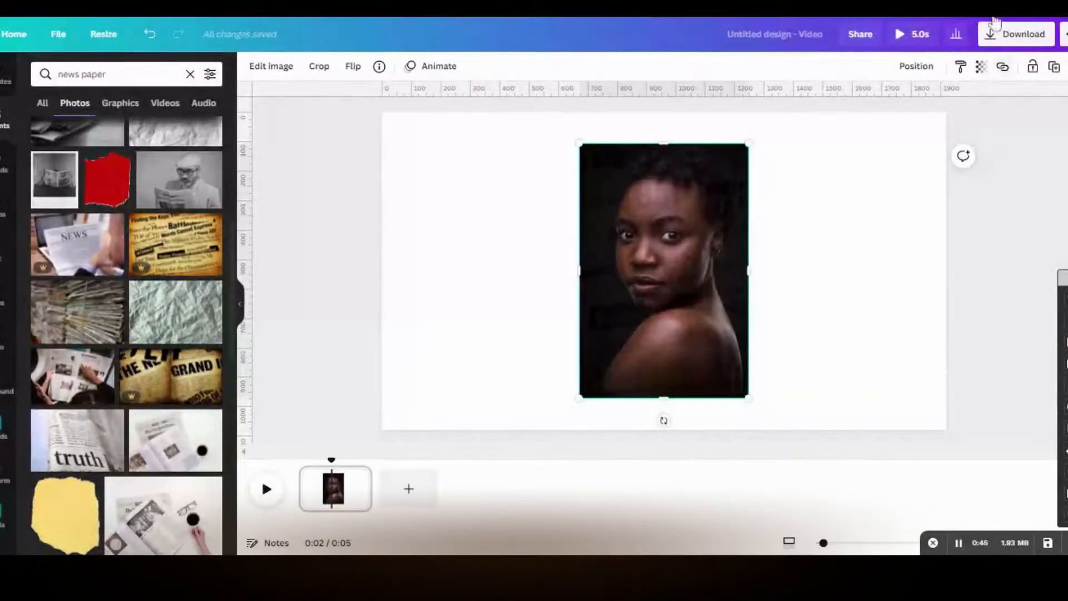
# Fine-tune the newspaper overlay's transparency to 6 and deselect it.
pyautogui.click(982, 67)
pyautogui.moveTo(867, 103); pyautogui.dragTo(870, 104)
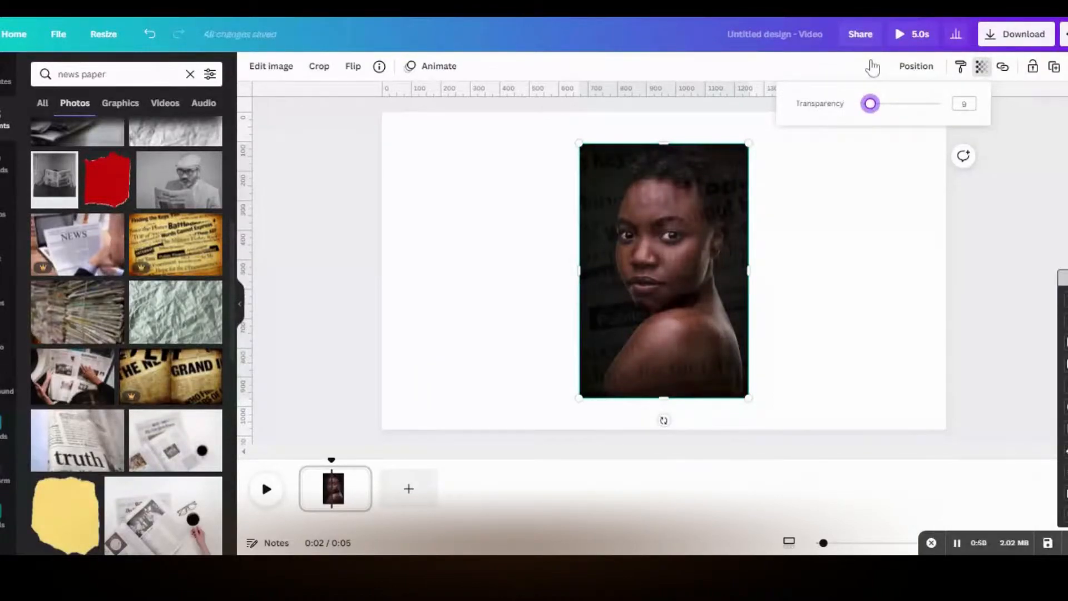
pyautogui.moveTo(872, 67); pyautogui.dragTo(871, 67)
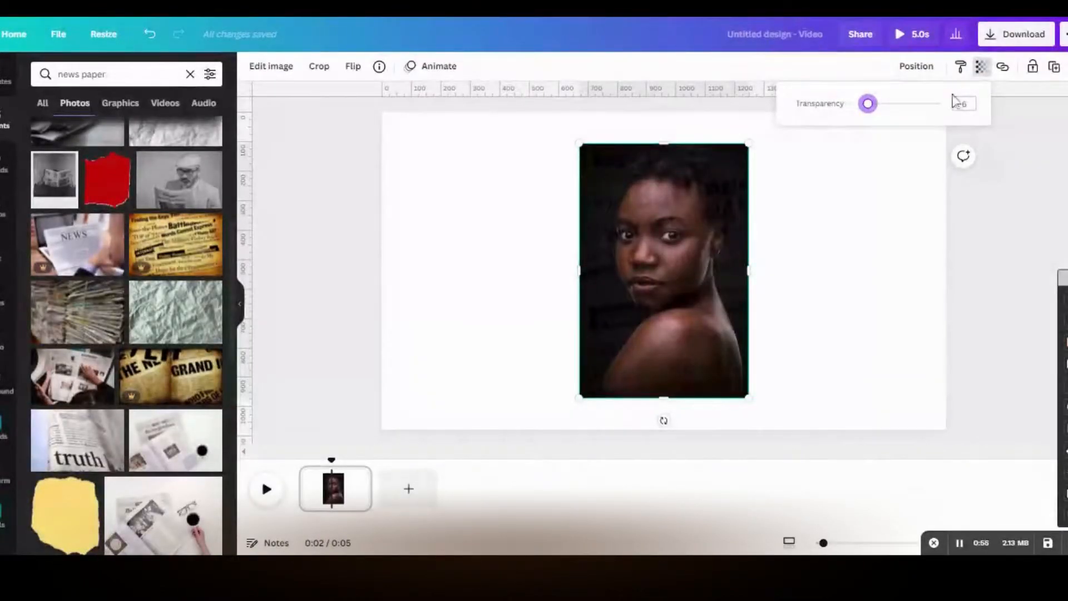
pyautogui.click(917, 149)
pyautogui.click(913, 146)
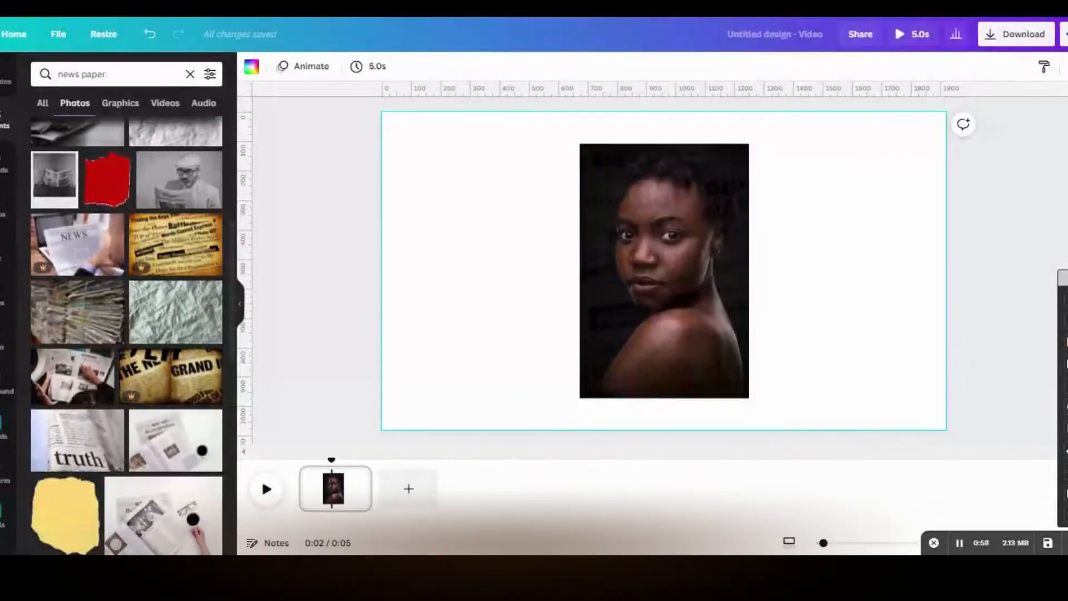
# Download the blended design and place its uploaded copy beside the original portrait, on the right half of the page.
pyautogui.click(1016, 34)
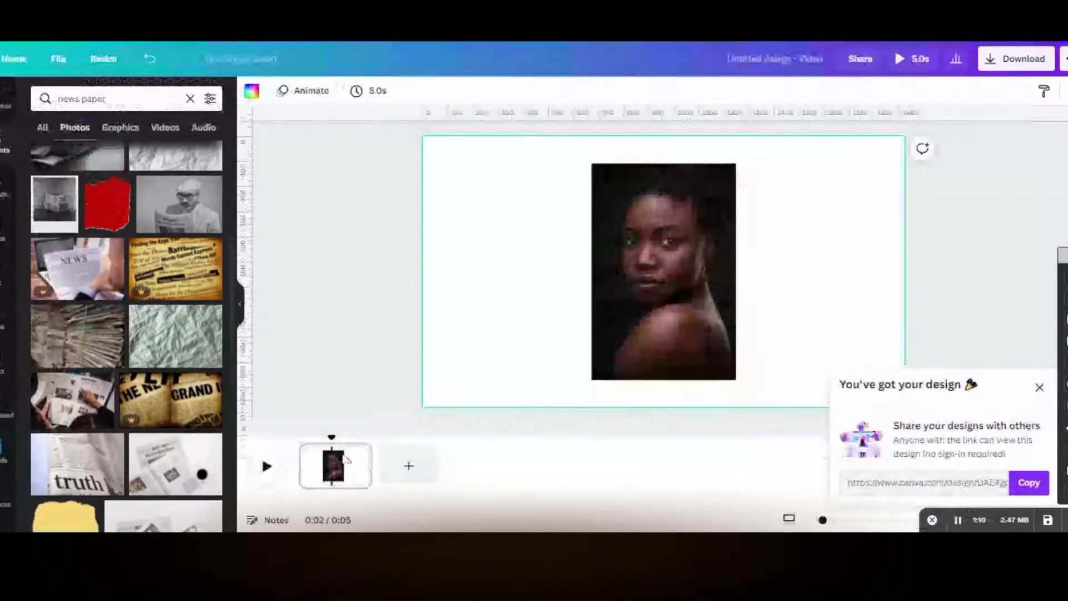
pyautogui.click(3, 188)
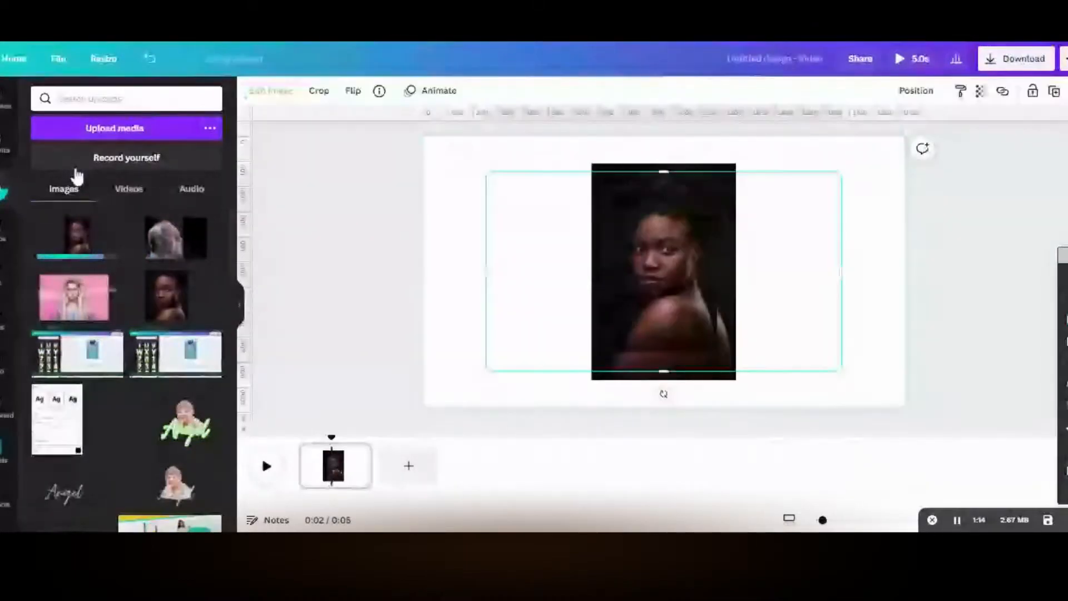
pyautogui.moveTo(682, 206); pyautogui.dragTo(823, 179)
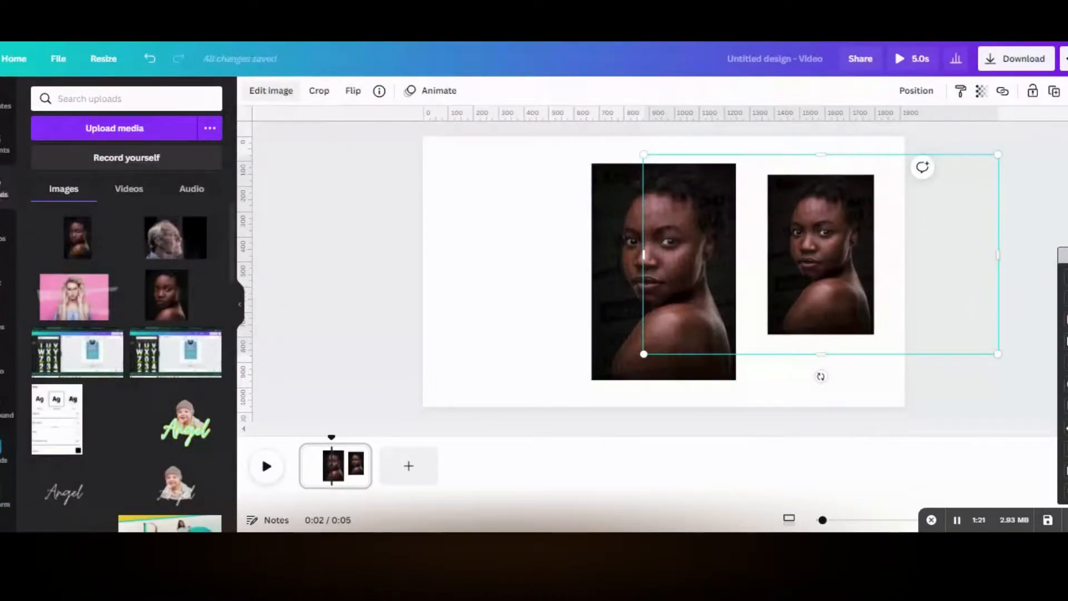
# Remove the background from the uploaded portrait copy and enlarge it to about 2165 × 1218 beside the original.
pyautogui.click(271, 90)
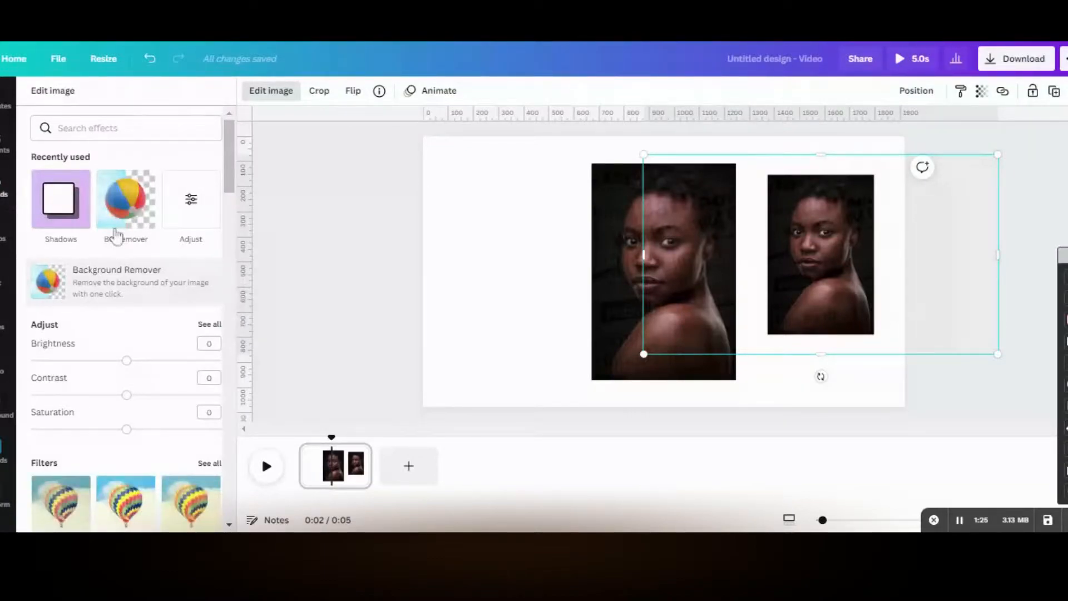
pyautogui.click(116, 234)
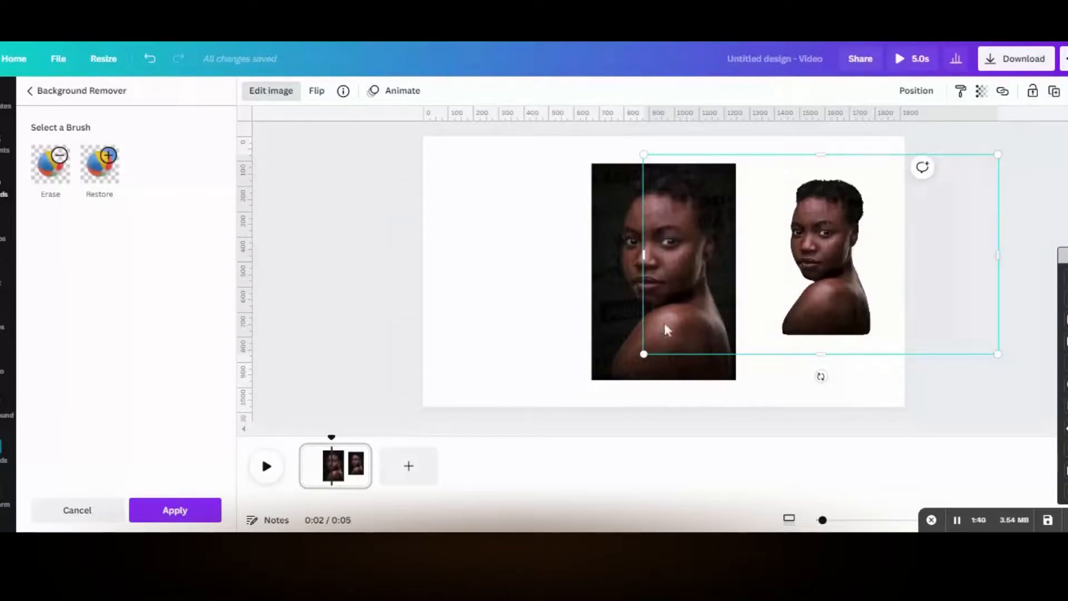
pyautogui.moveTo(644, 354); pyautogui.dragTo(556, 498)
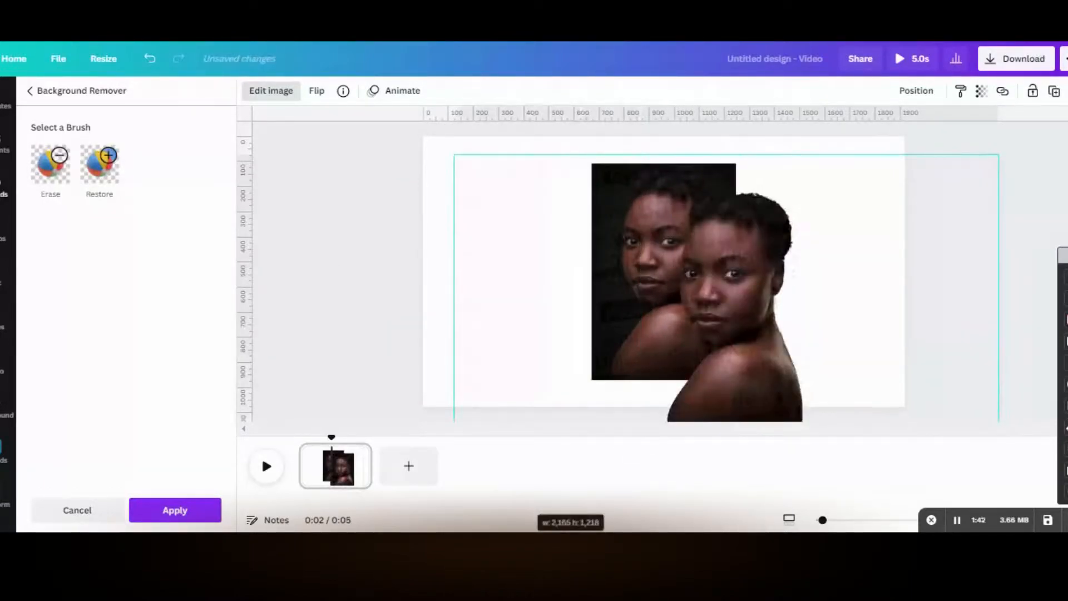
pyautogui.moveTo(827, 298); pyautogui.dragTo(902, 277)
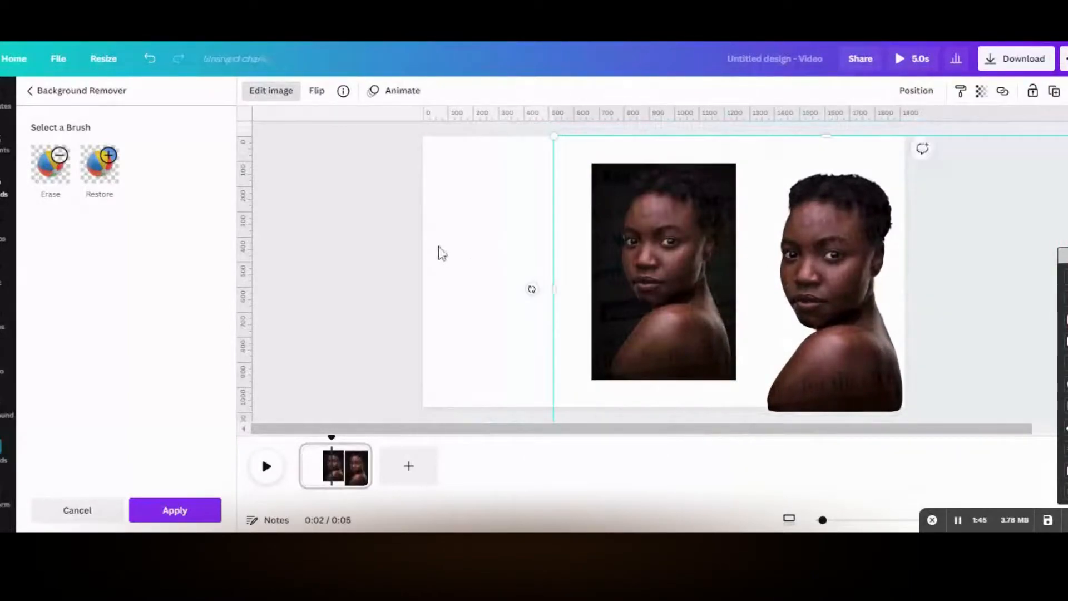
pyautogui.click(465, 251)
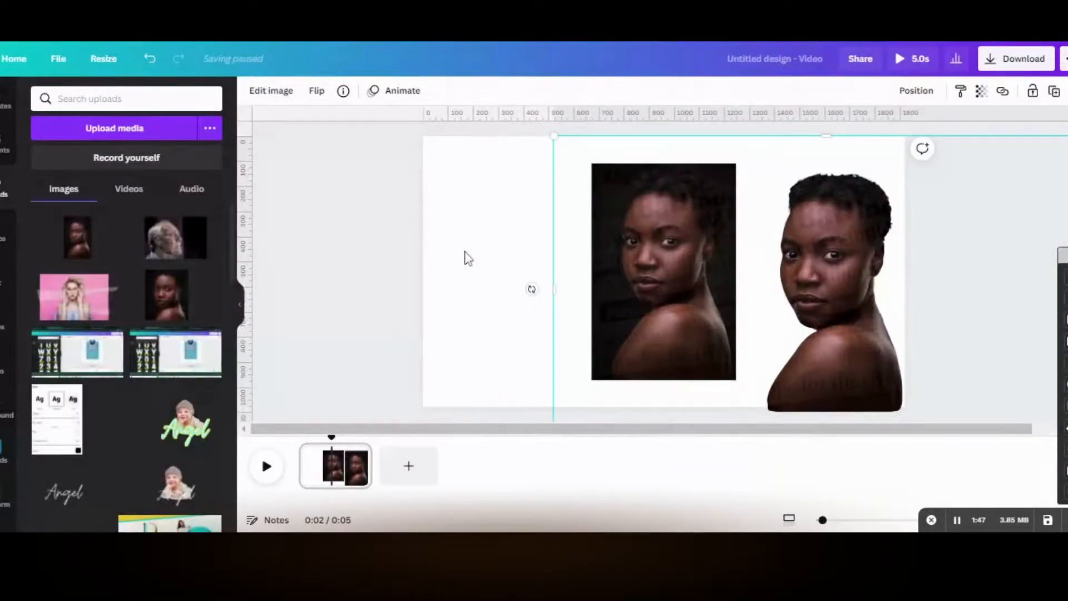
pyautogui.click(465, 256)
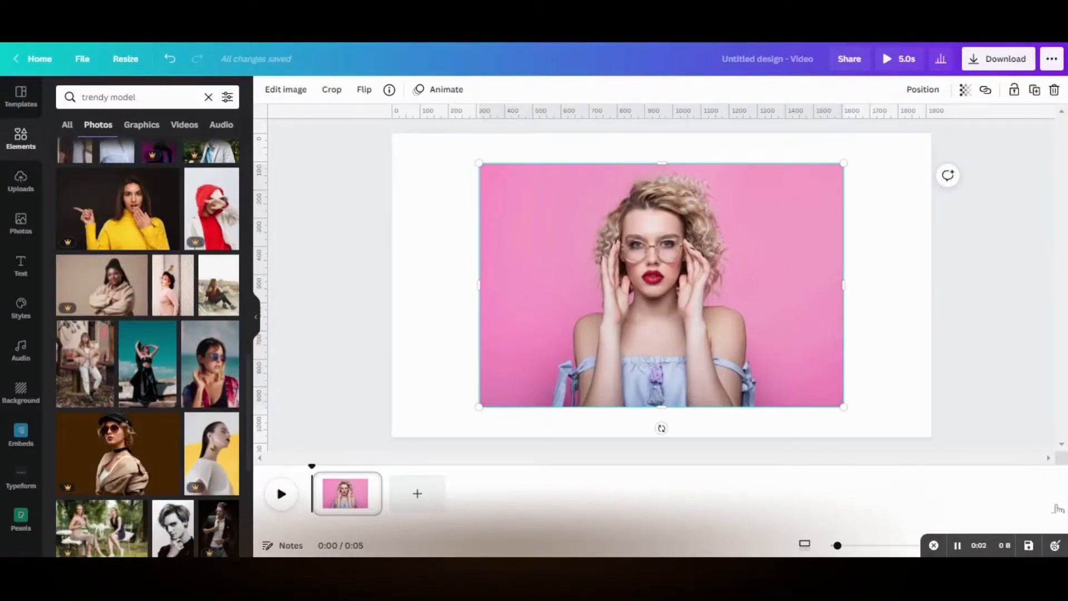
# Replace the "trendy model" photo search with a search for "ripped papers".
pyautogui.click(137, 97)
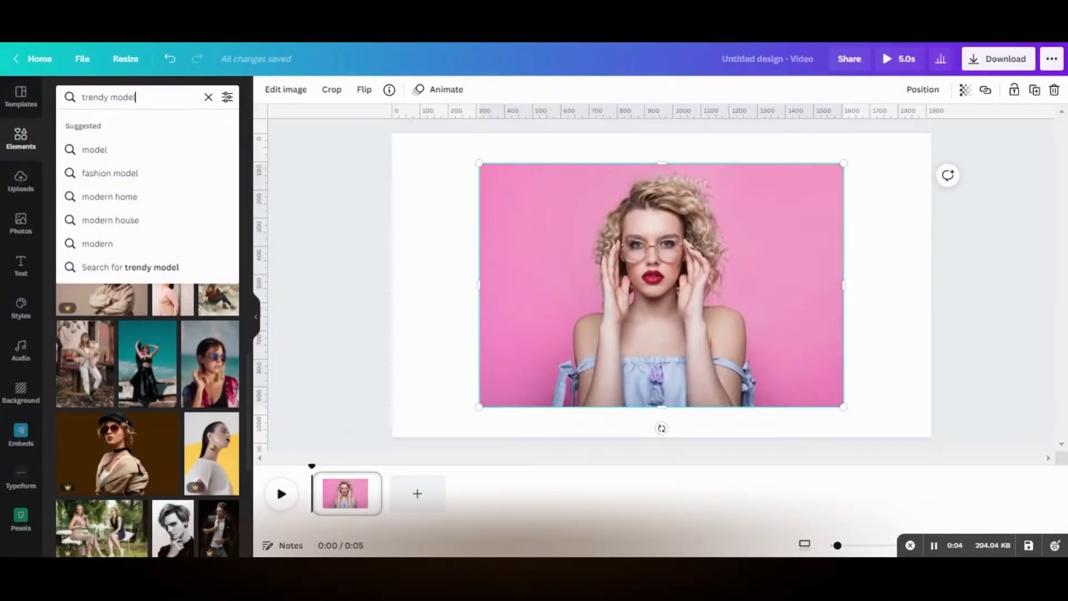
pyautogui.click(561, 196)
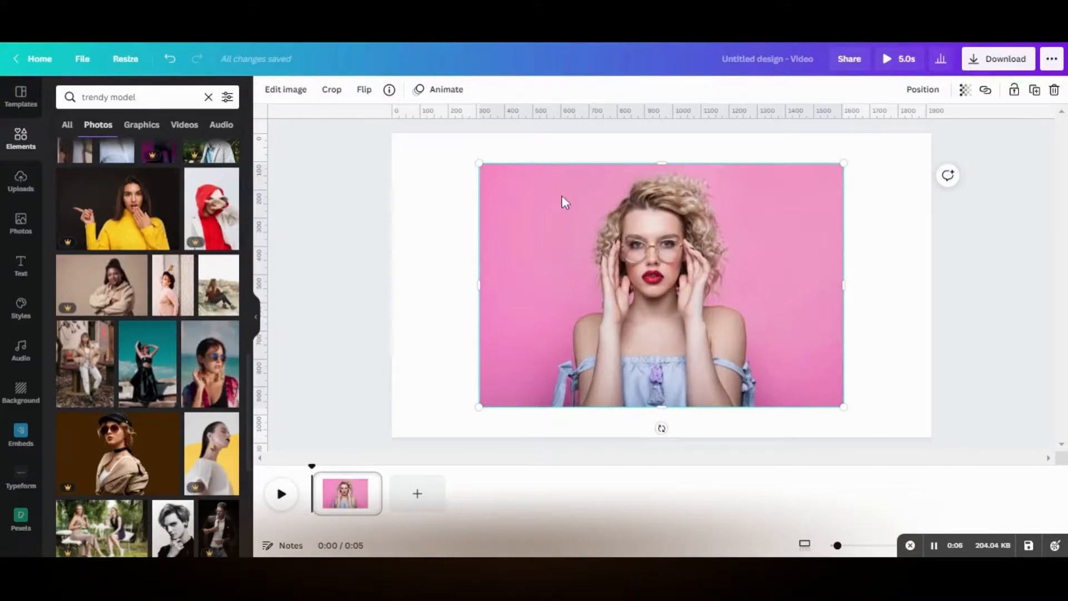
pyautogui.moveTo(138, 97); pyautogui.dragTo(62, 96)
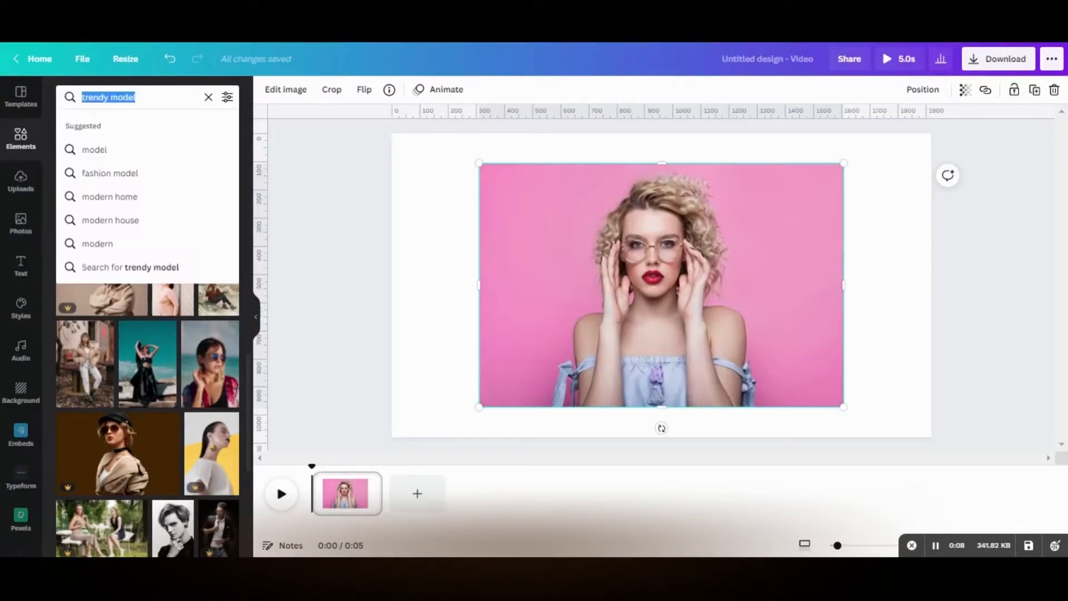
pyautogui.write('ri')
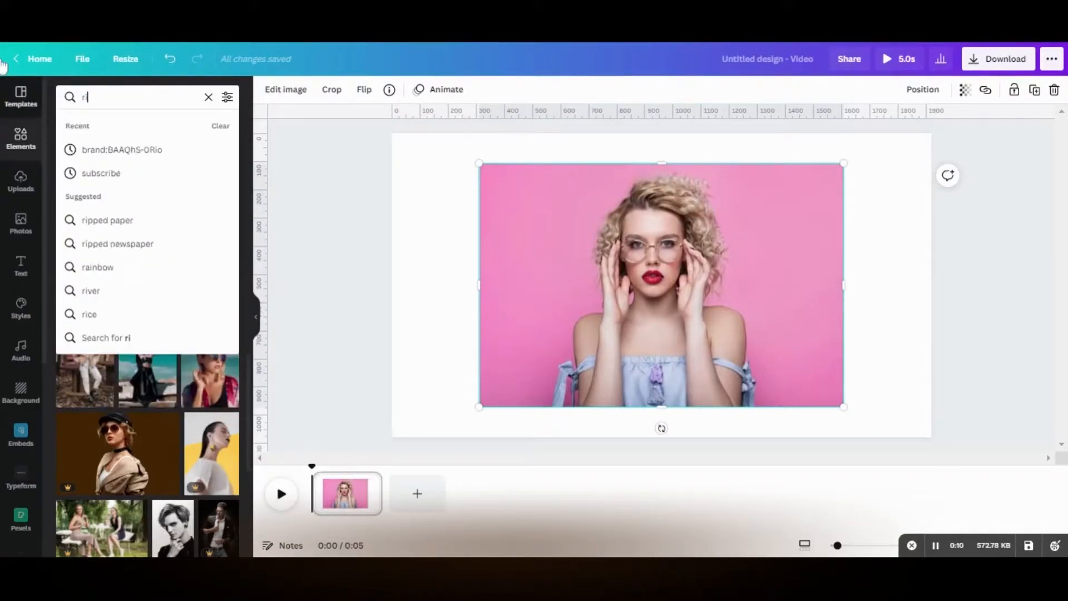
pyautogui.write('pped pap')
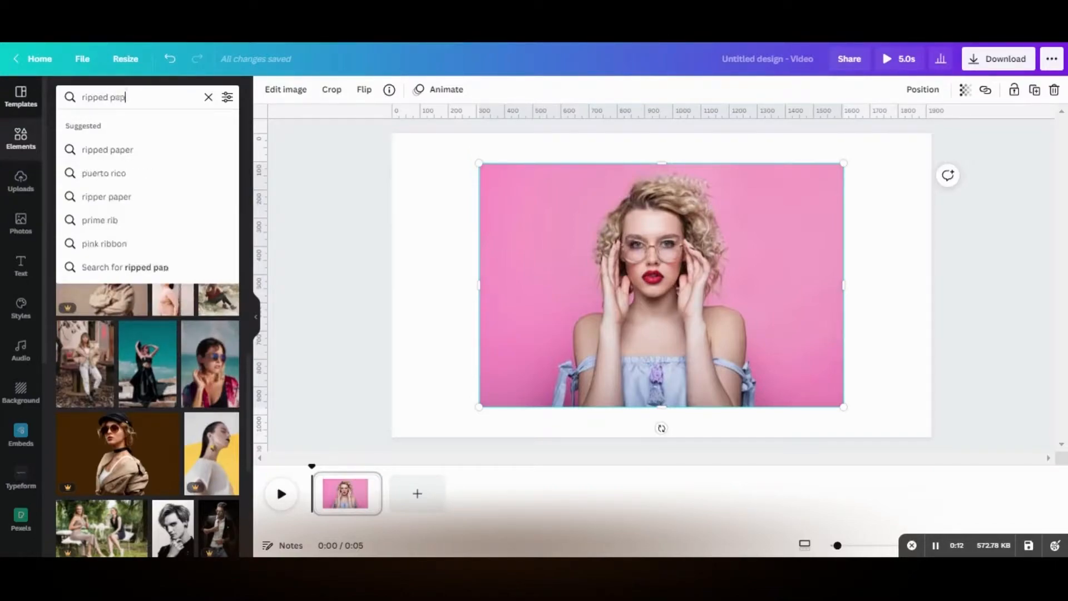
pyautogui.write('ers')
pyautogui.click(68, 151)
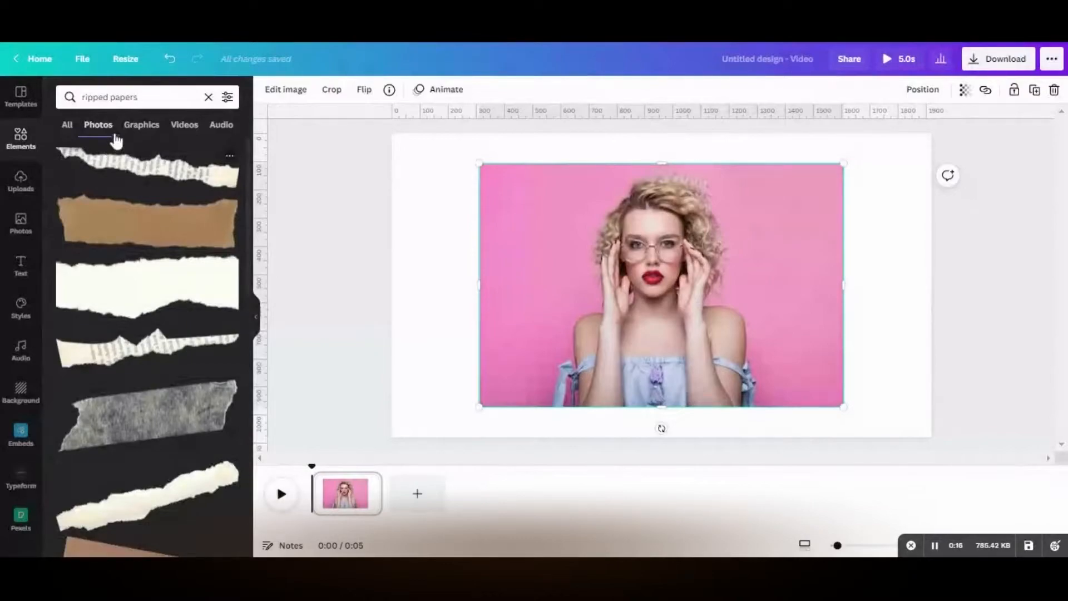
# Add two torn newspaper strips over the pink model photo, placing one across her eyes and the other across her chest.
pyautogui.click(117, 166)
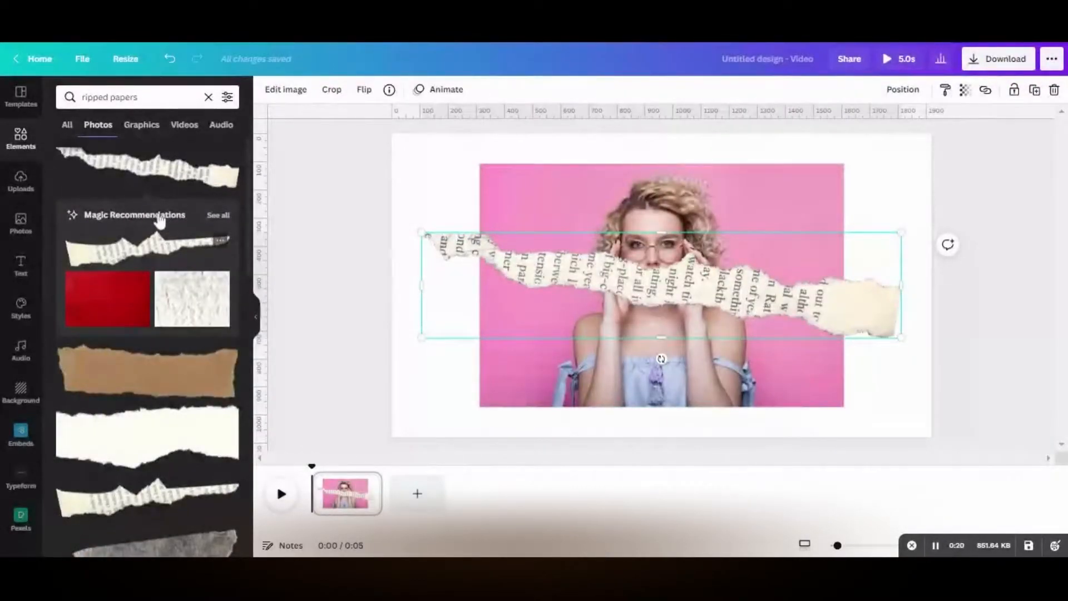
pyautogui.click(158, 245)
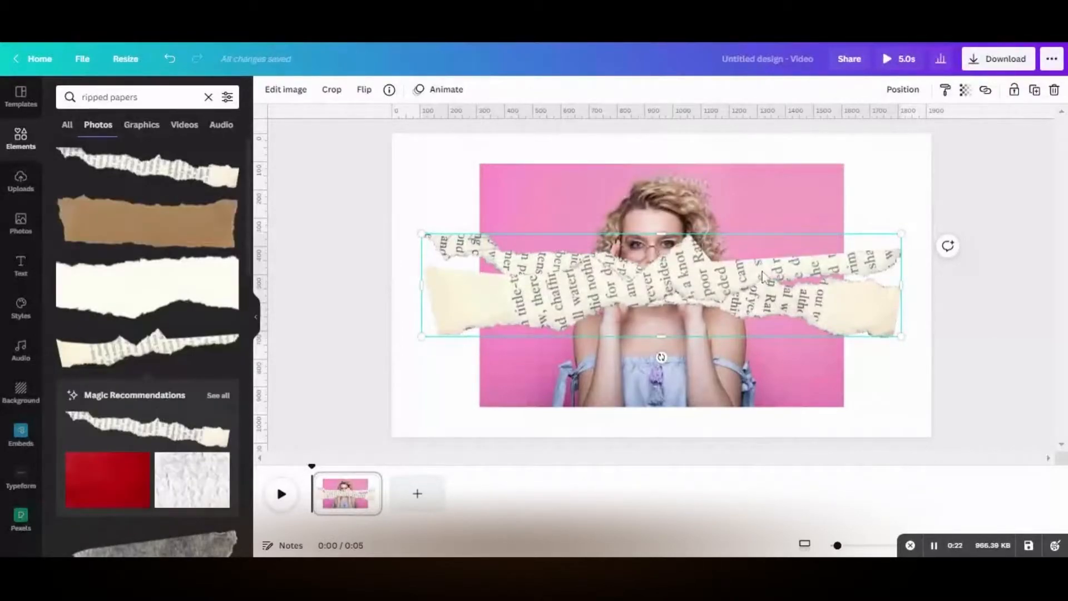
pyautogui.moveTo(872, 265); pyautogui.dragTo(863, 213)
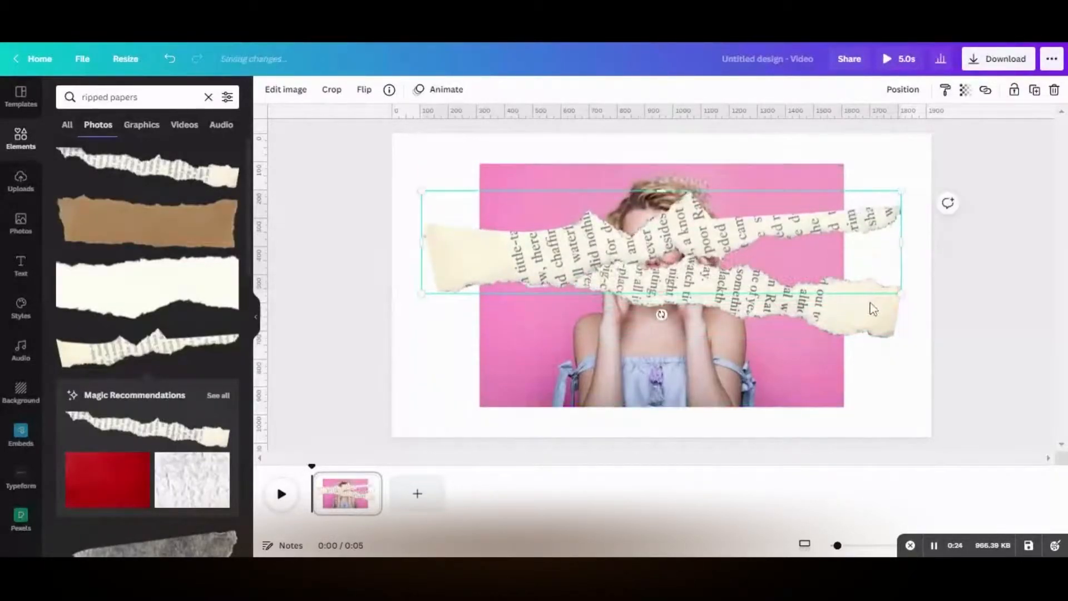
pyautogui.moveTo(869, 293); pyautogui.dragTo(855, 354)
pyautogui.click(726, 203)
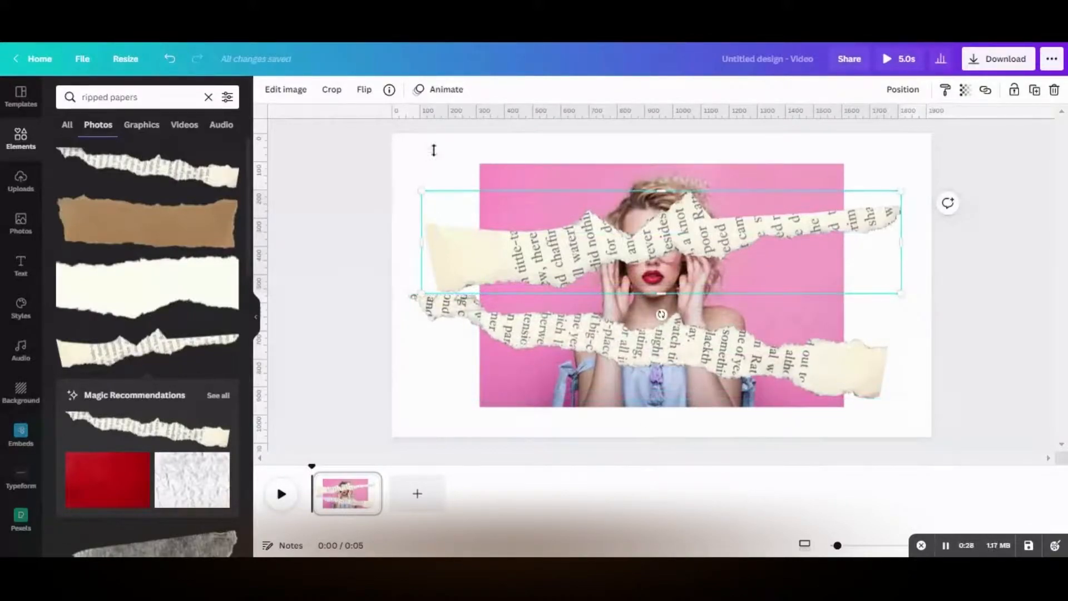
# Shrink both newspaper strips, making the upper one about 1332 × 284 and lowering it over the woman's mouth, with the smaller one across her chest.
pyautogui.moveTo(421, 149); pyautogui.dragTo(470, 167)
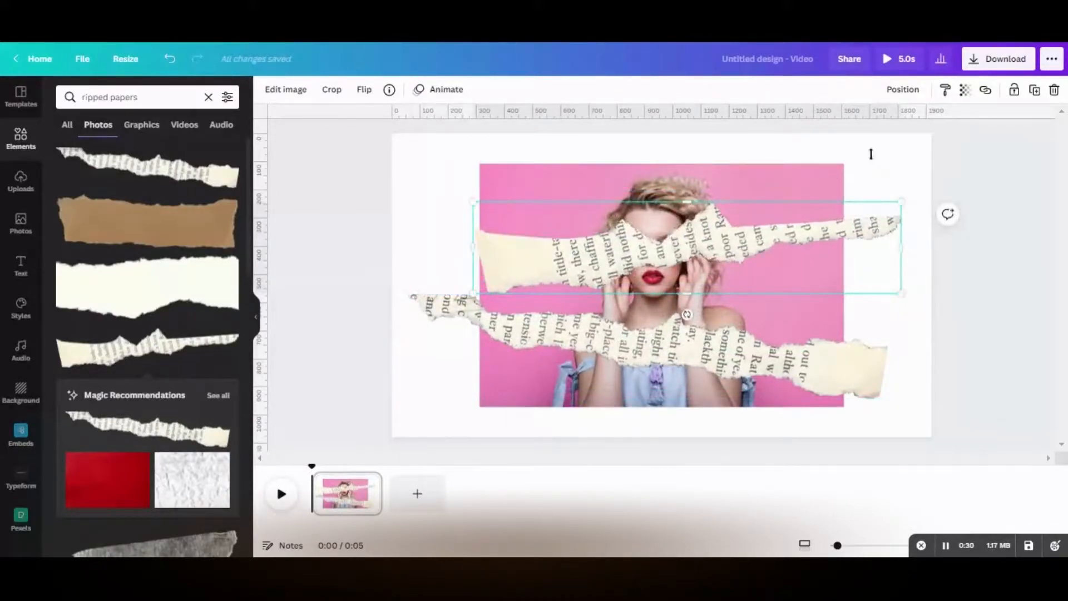
pyautogui.moveTo(901, 202); pyautogui.dragTo(847, 213)
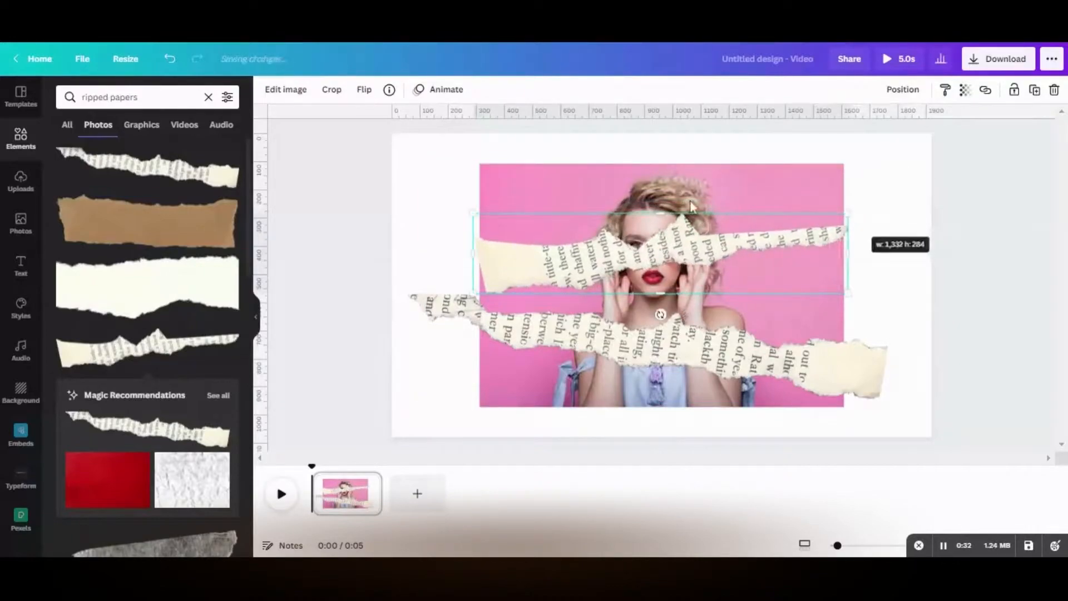
pyautogui.moveTo(688, 213); pyautogui.dragTo(692, 227)
pyautogui.click(709, 318)
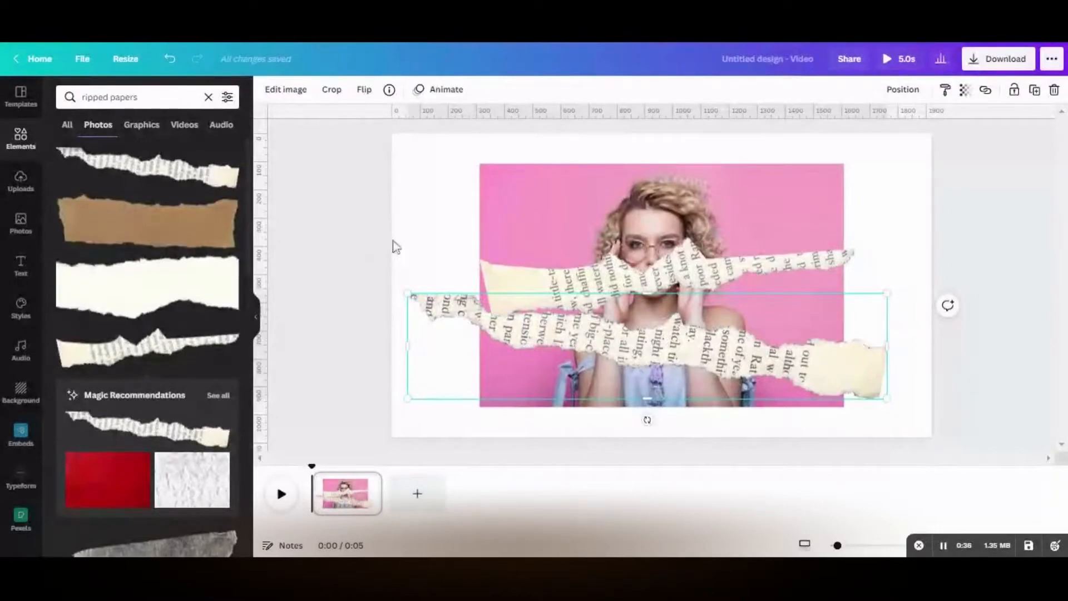
pyautogui.moveTo(408, 294); pyautogui.dragTo(563, 312)
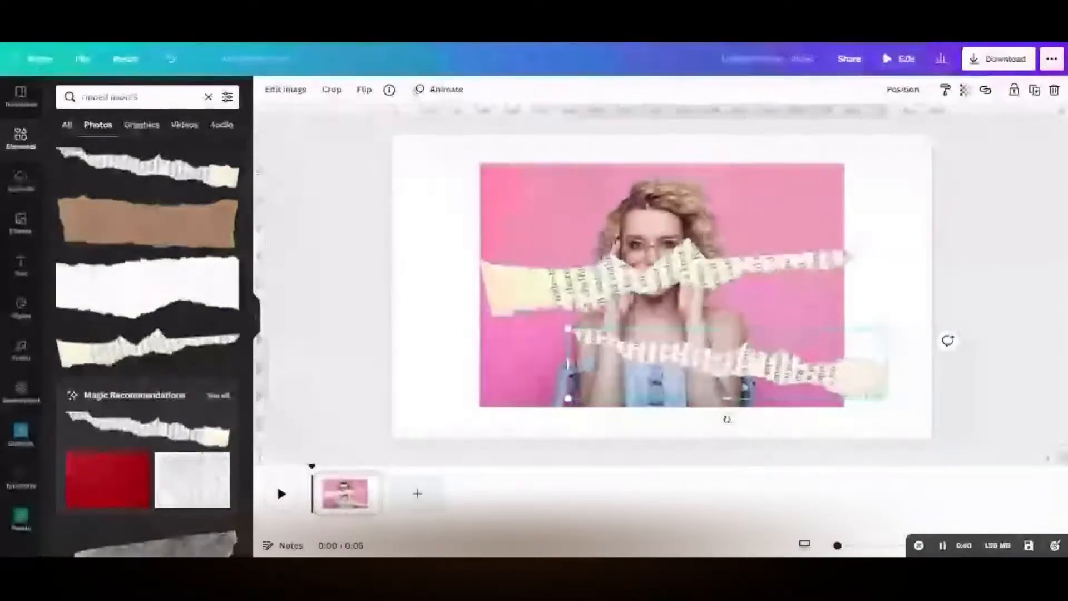
# Fade the strips over the photo, reducing the chest strip's transparency to 34 and the face strip's to about 32.
pyautogui.click(965, 89)
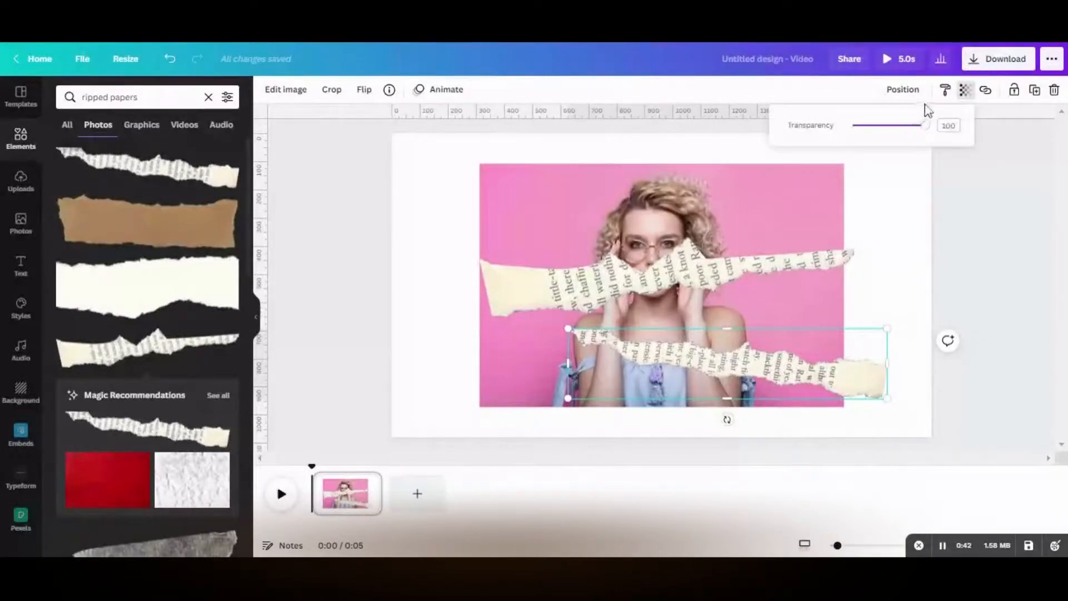
pyautogui.moveTo(927, 90); pyautogui.dragTo(880, 94)
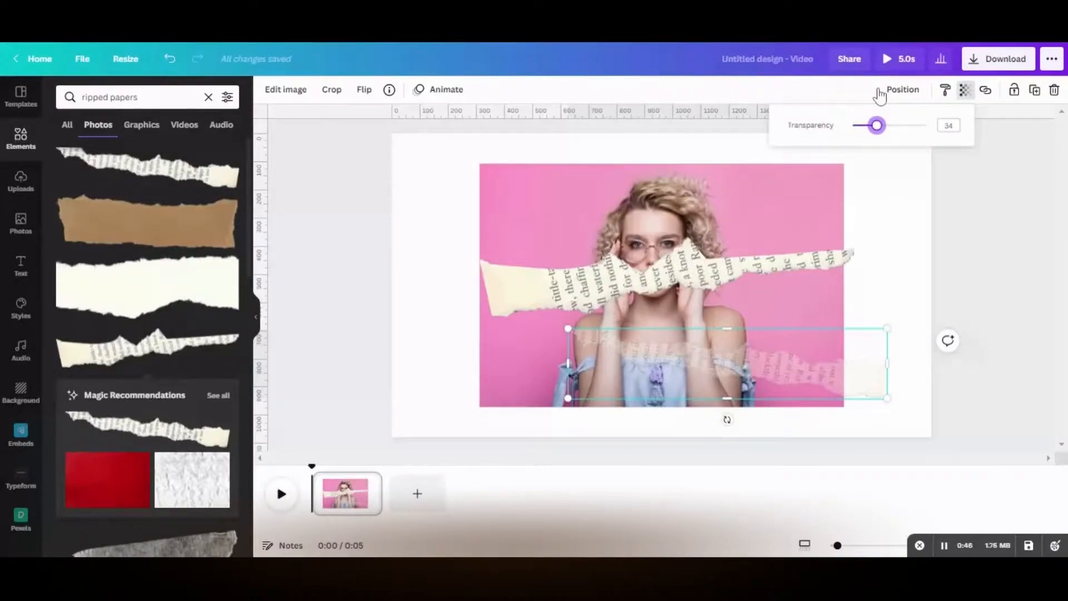
pyautogui.click(816, 238)
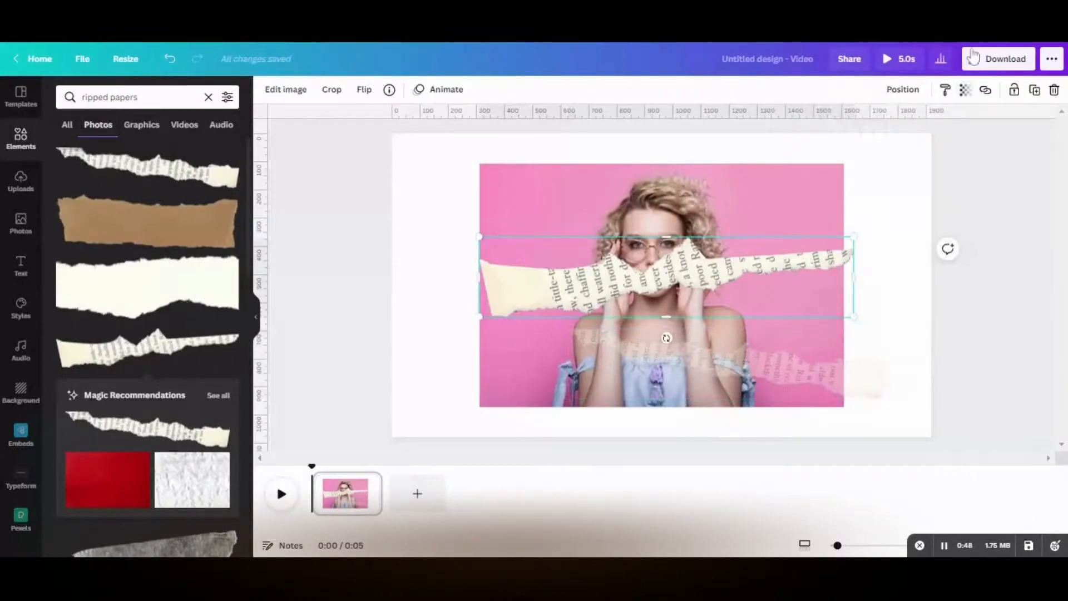
pyautogui.click(965, 90)
pyautogui.moveTo(922, 95); pyautogui.dragTo(879, 100)
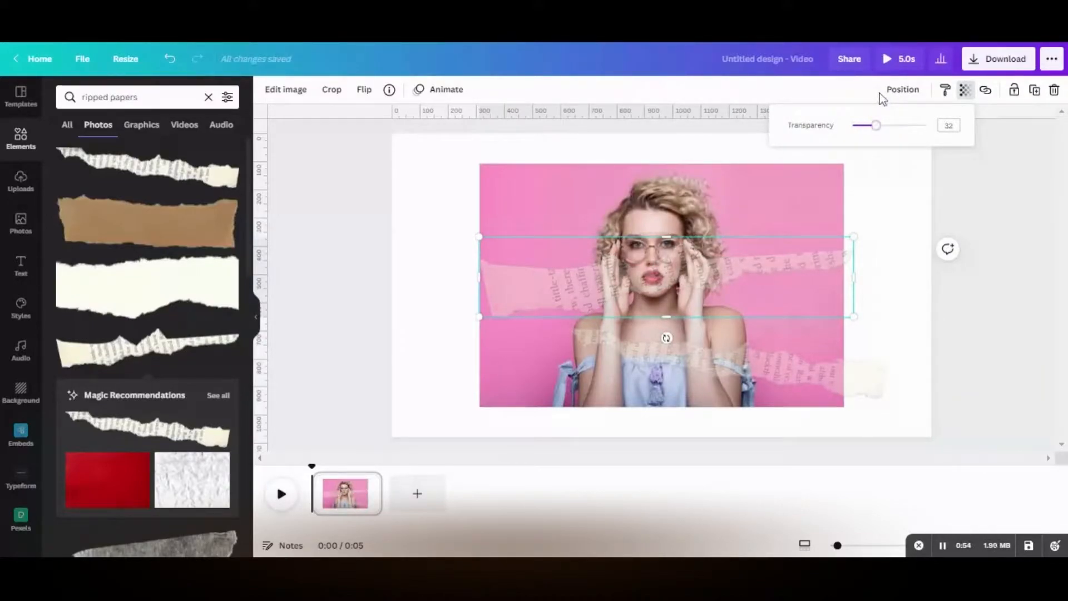
pyautogui.moveTo(878, 90); pyautogui.dragTo(881, 90)
# Fine-tune the chest strip's transparency to 35 and deselect it.
pyautogui.click(816, 310)
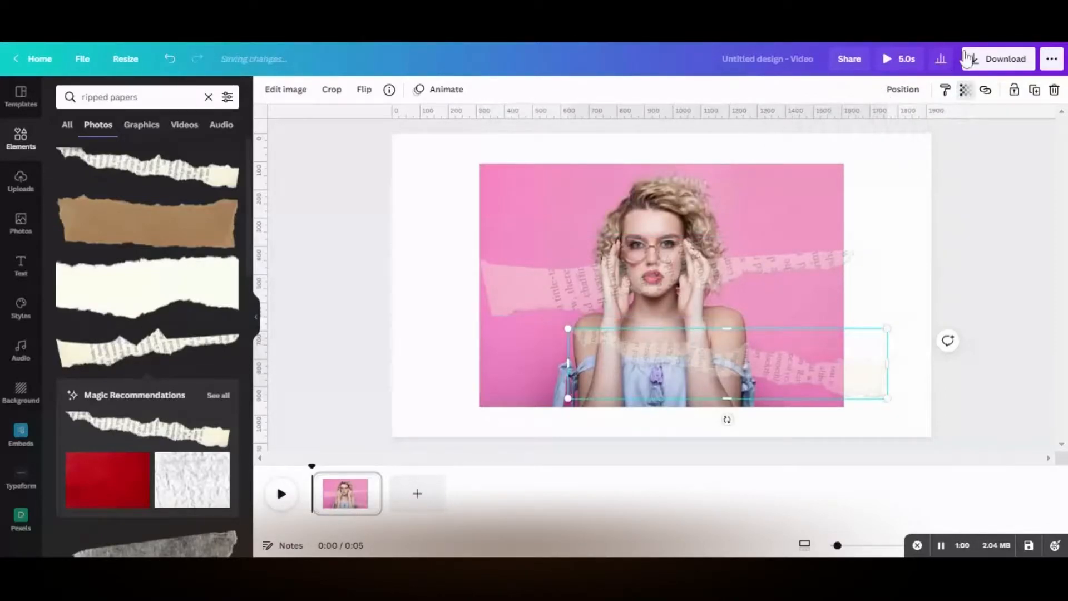
pyautogui.click(965, 90)
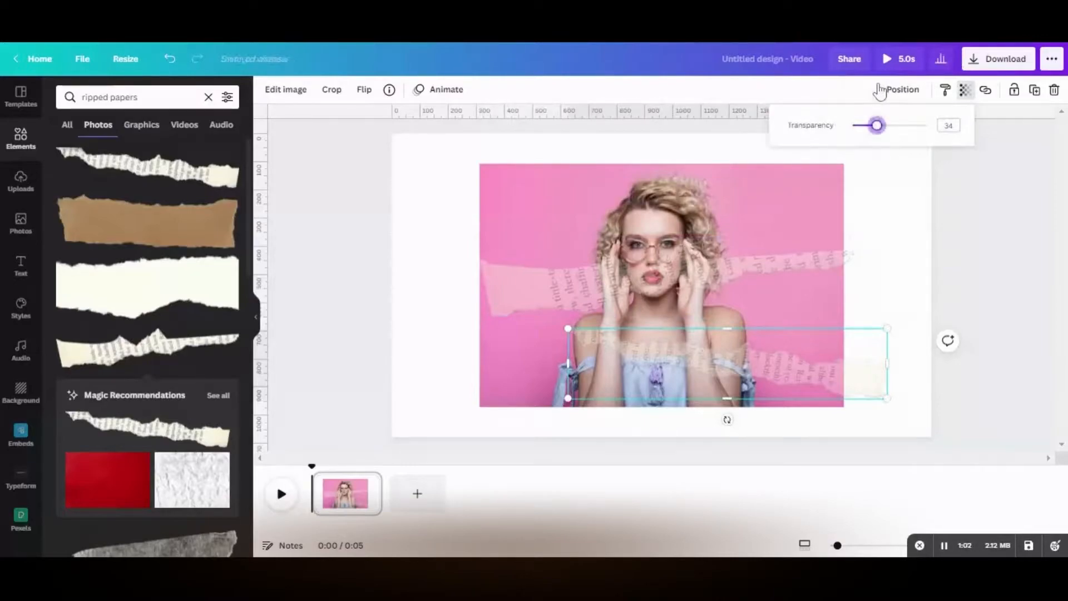
pyautogui.press('Right')
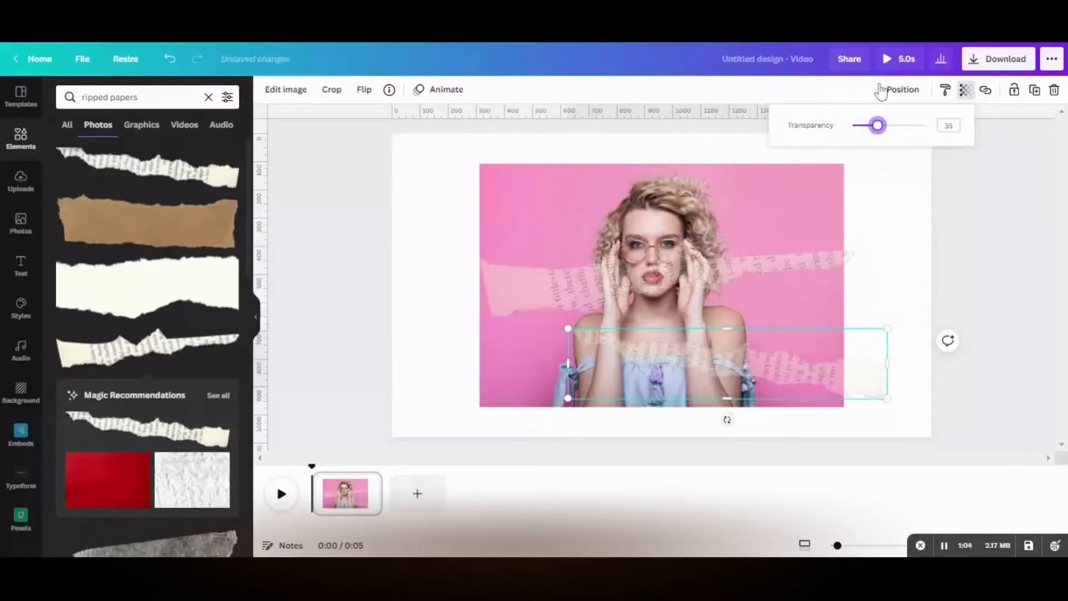
pyautogui.click(908, 195)
pyautogui.click(909, 196)
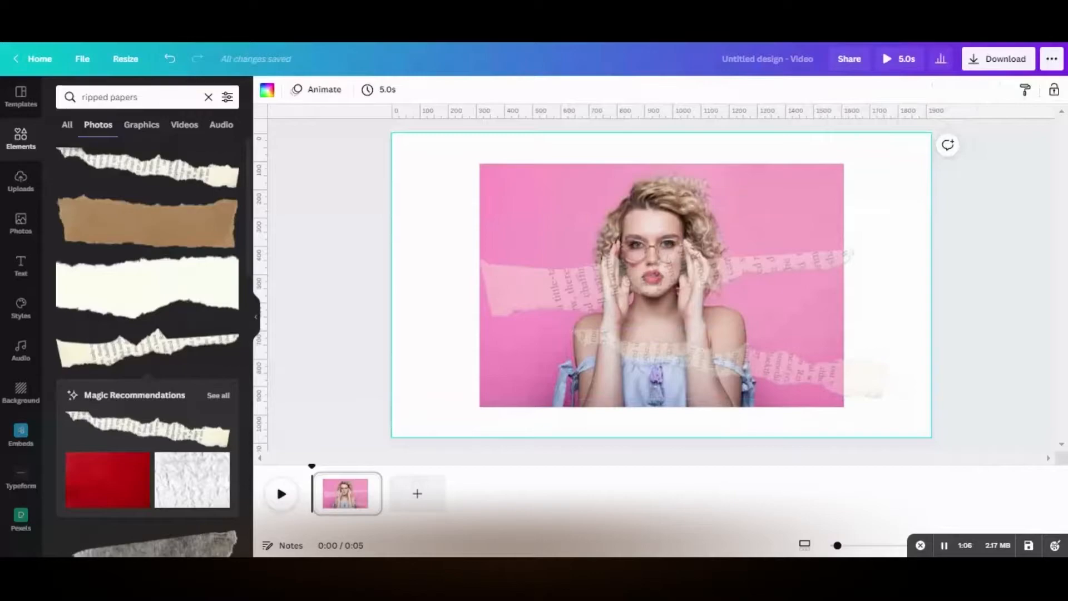
# Download the faded-strip collage as a PNG at size 1 with a transparent background.
pyautogui.click(999, 59)
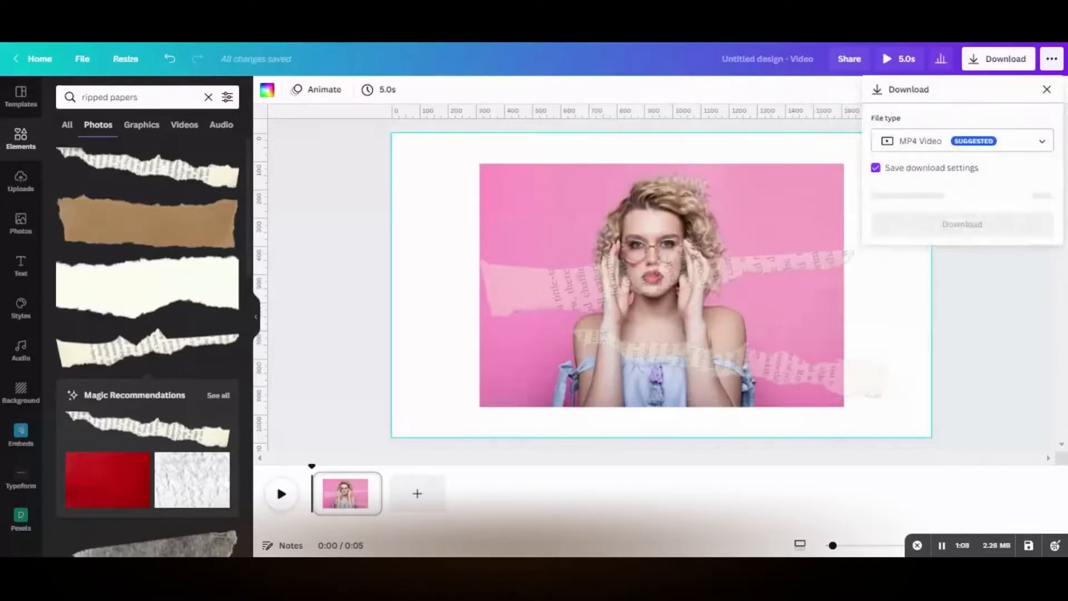
pyautogui.click(996, 141)
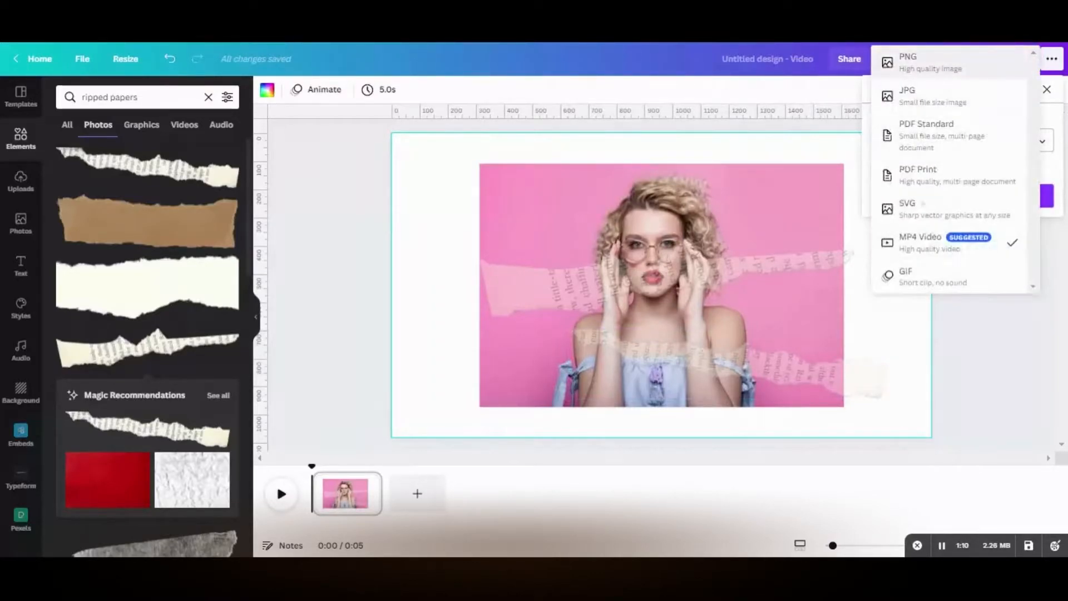
pyautogui.click(918, 63)
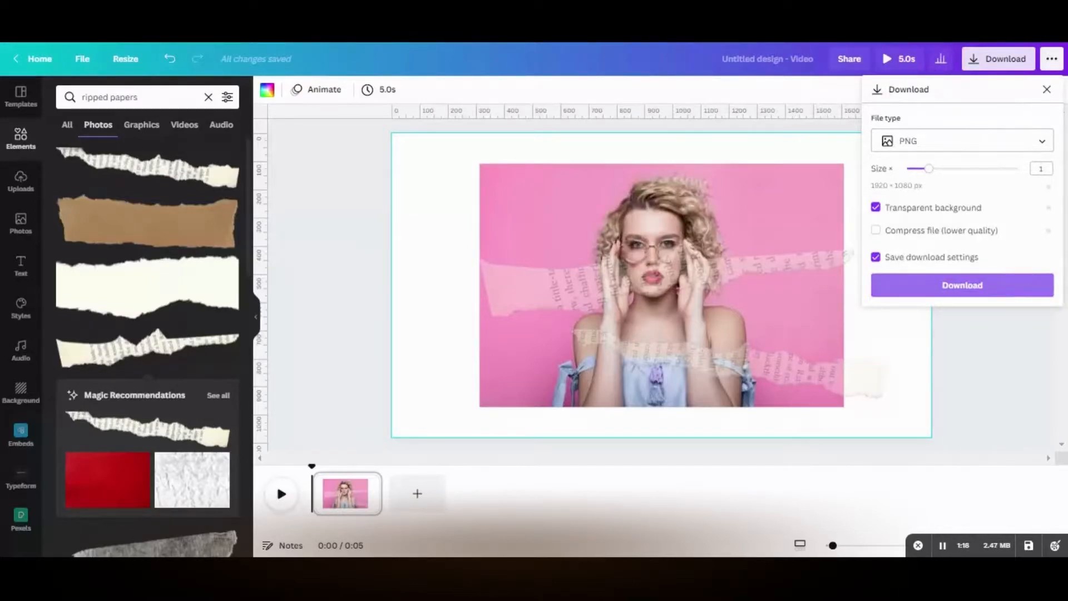
pyautogui.click(876, 207)
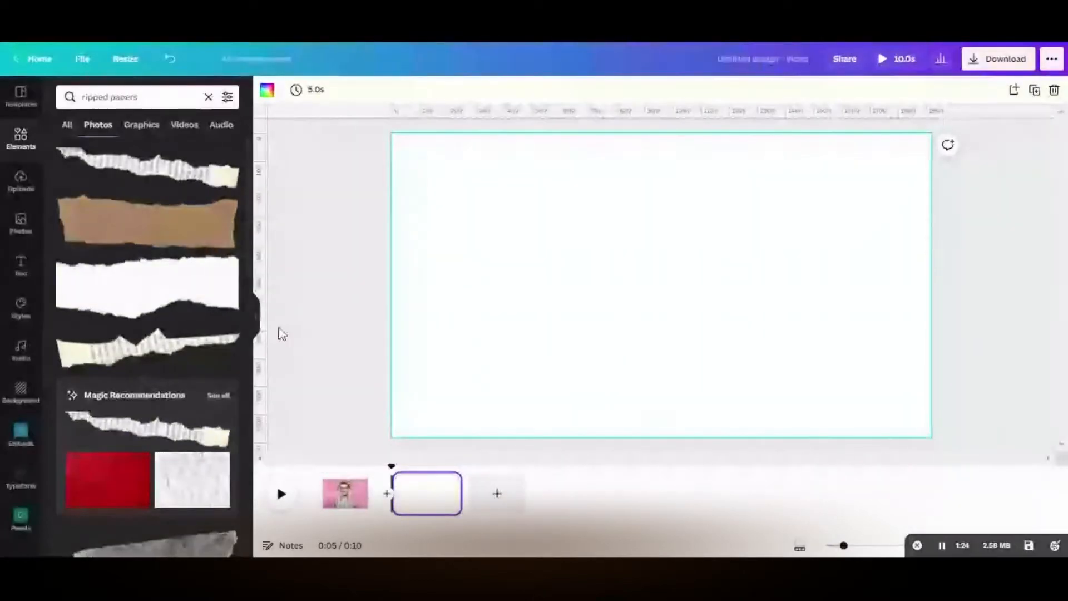
# Place the uploaded collage PNG on a new blank page and remove its pink background.
pyautogui.click(21, 179)
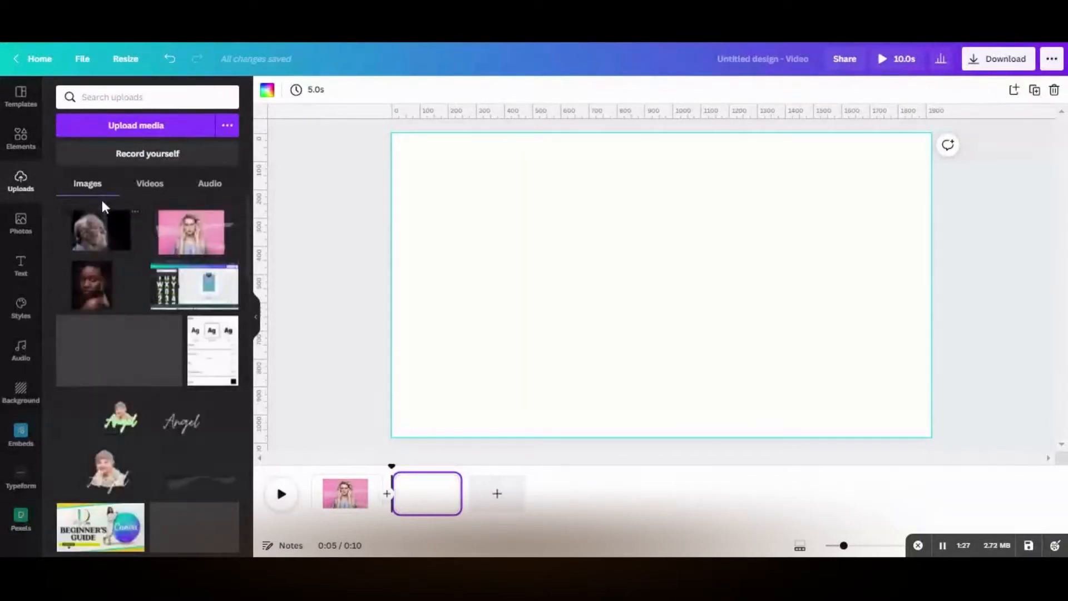
pyautogui.click(215, 207)
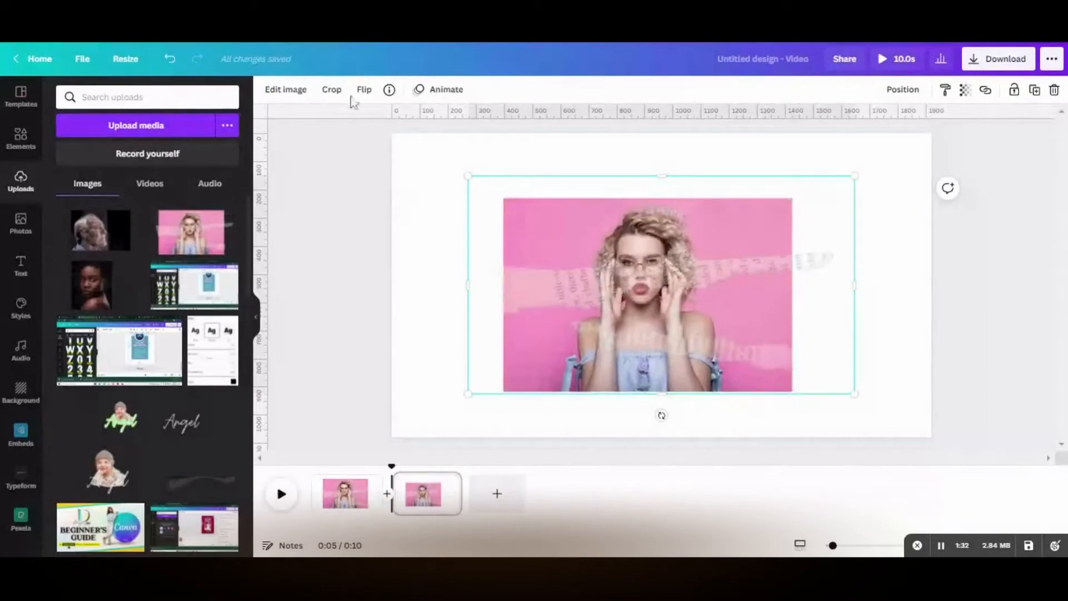
pyautogui.click(260, 288)
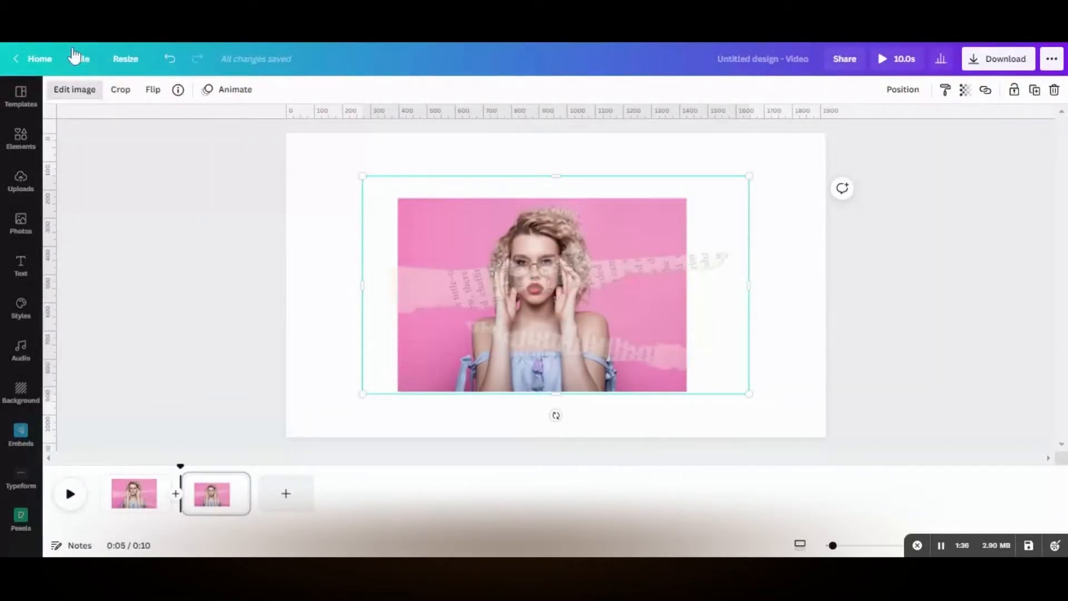
pyautogui.click(75, 89)
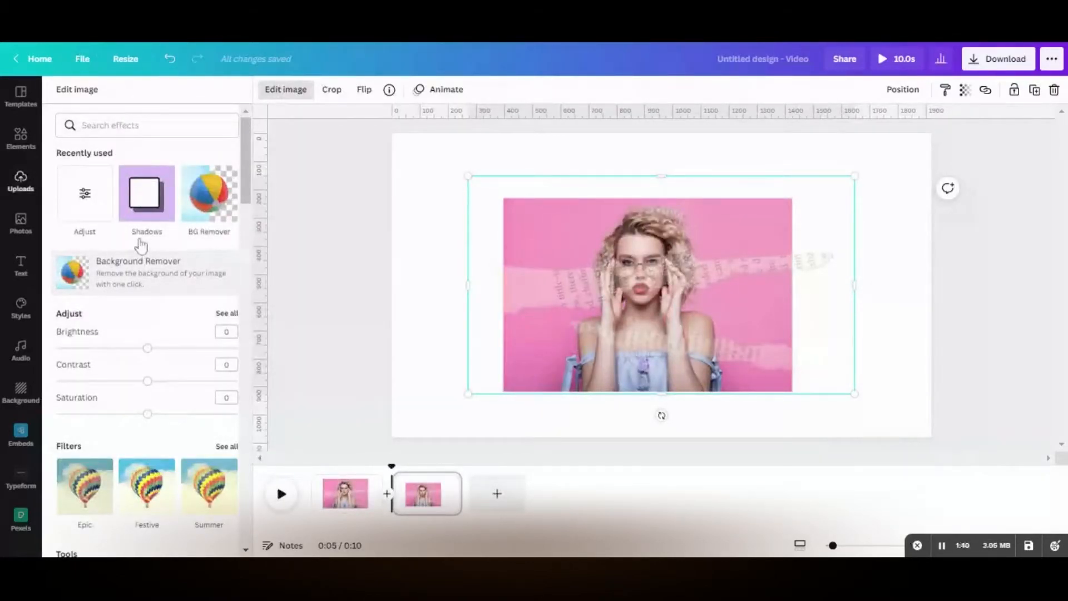
pyautogui.click(141, 244)
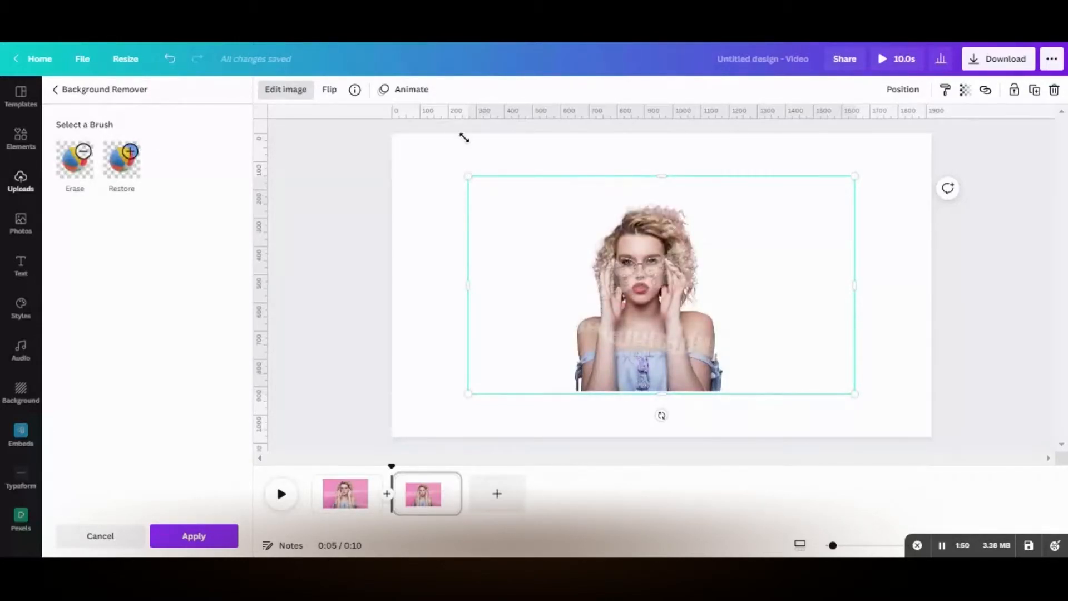
# Apply the cutout's colors to the page repeatedly, cycling through pink shades to a dusty brown background.
pyautogui.rightClick(656, 249)
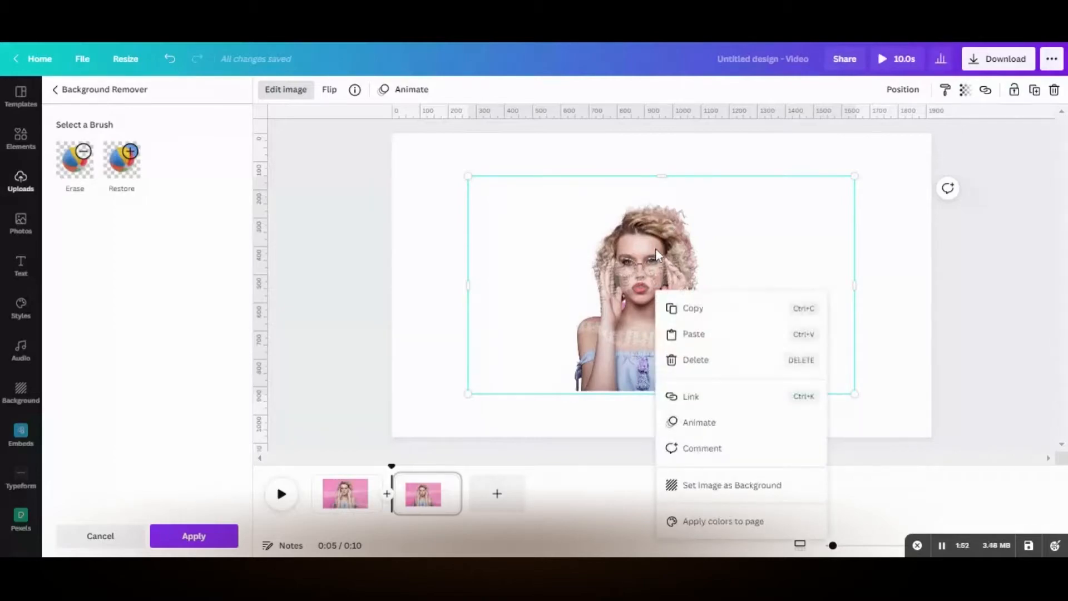
pyautogui.click(720, 486)
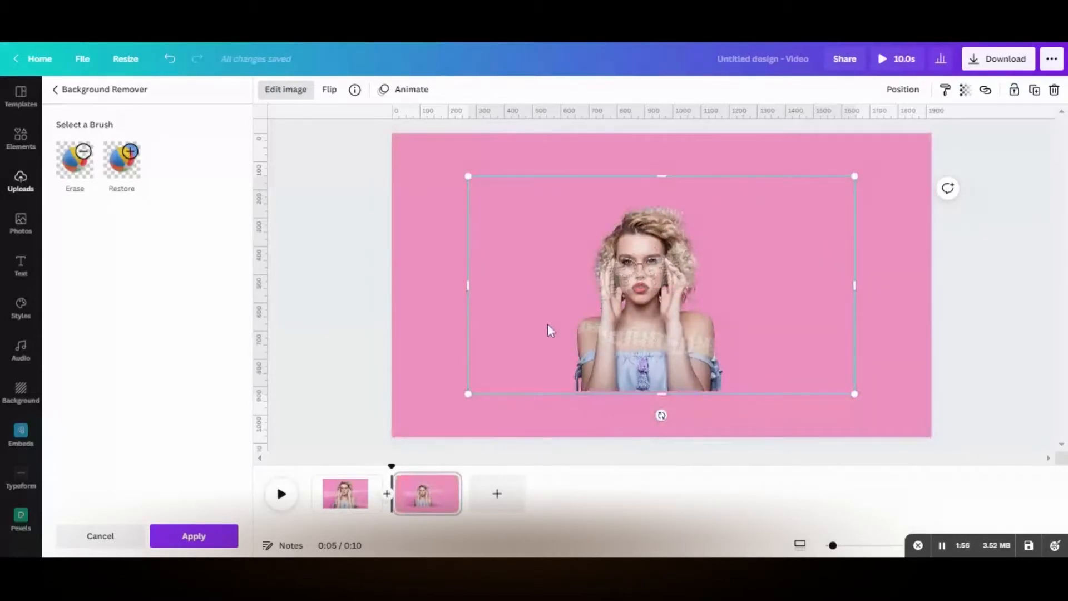
pyautogui.rightClick(641, 304)
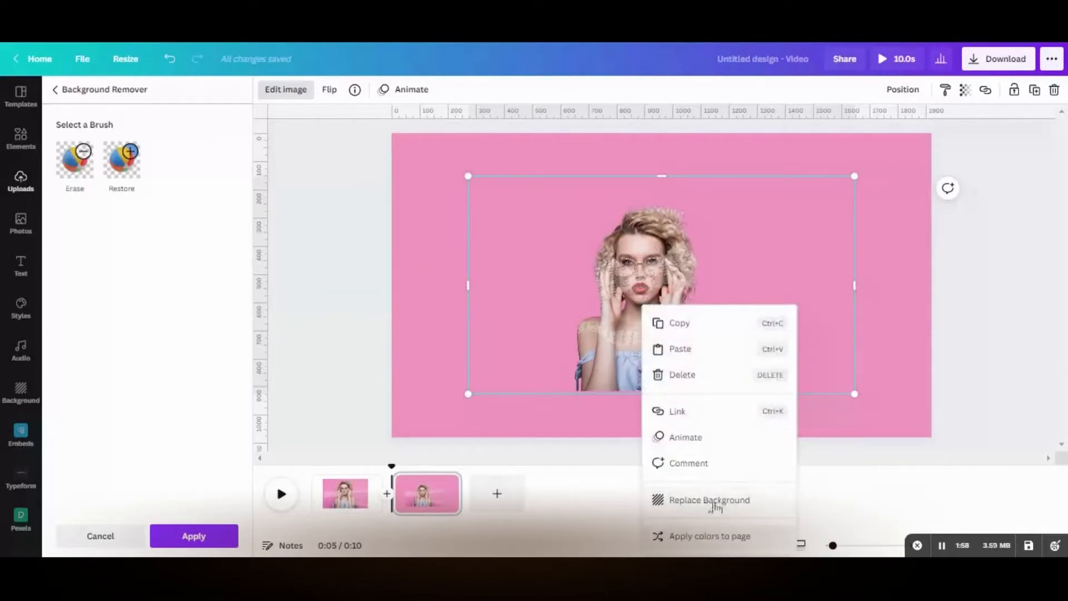
pyautogui.click(715, 501)
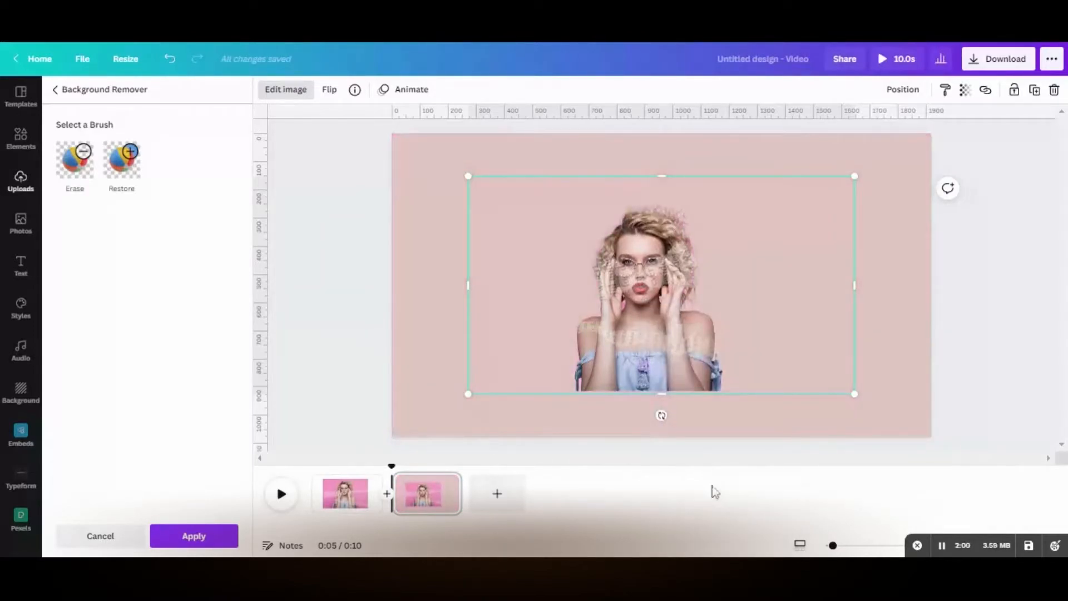
pyautogui.rightClick(672, 306)
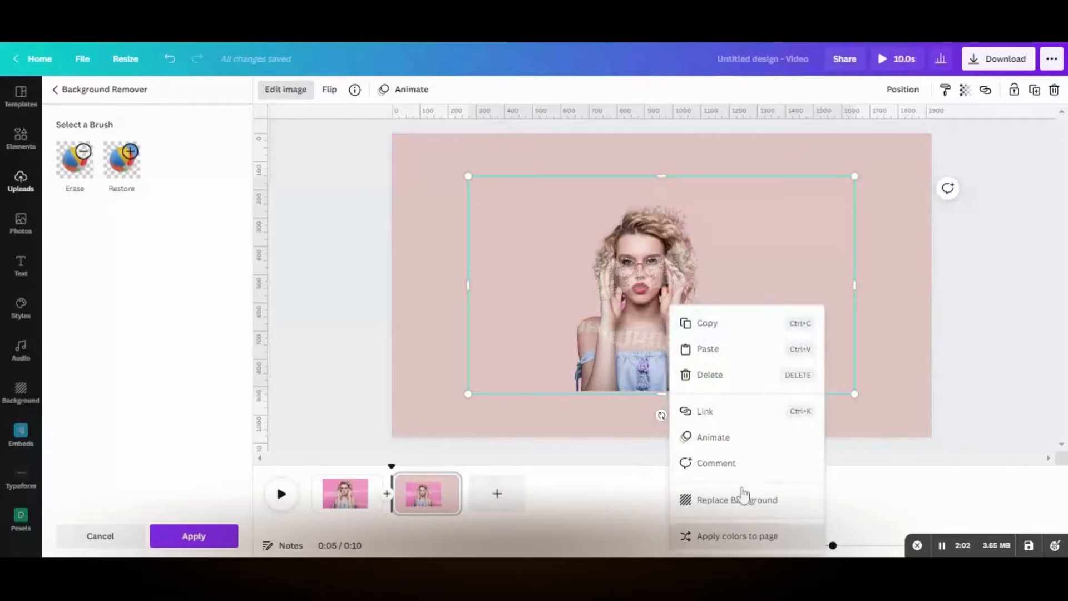
pyautogui.click(744, 497)
# Enlarge the woman's cutout until its frame nearly fills the page, and apply the background removal.
pyautogui.moveTo(890, 375); pyautogui.dragTo(925, 396)
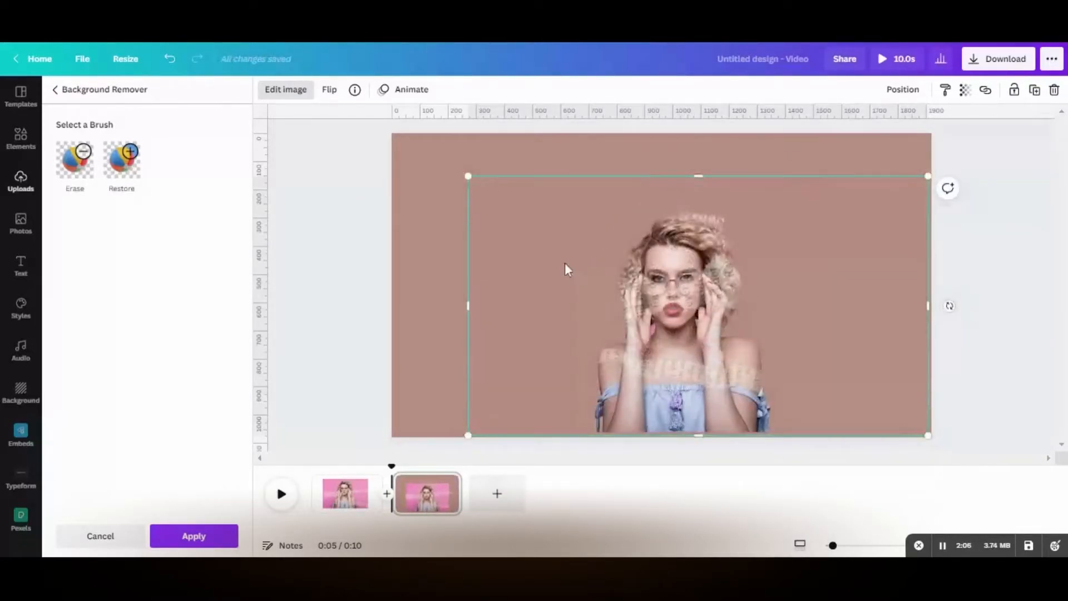
pyautogui.moveTo(460, 130); pyautogui.dragTo(422, 133)
pyautogui.moveTo(638, 266); pyautogui.dragTo(642, 270)
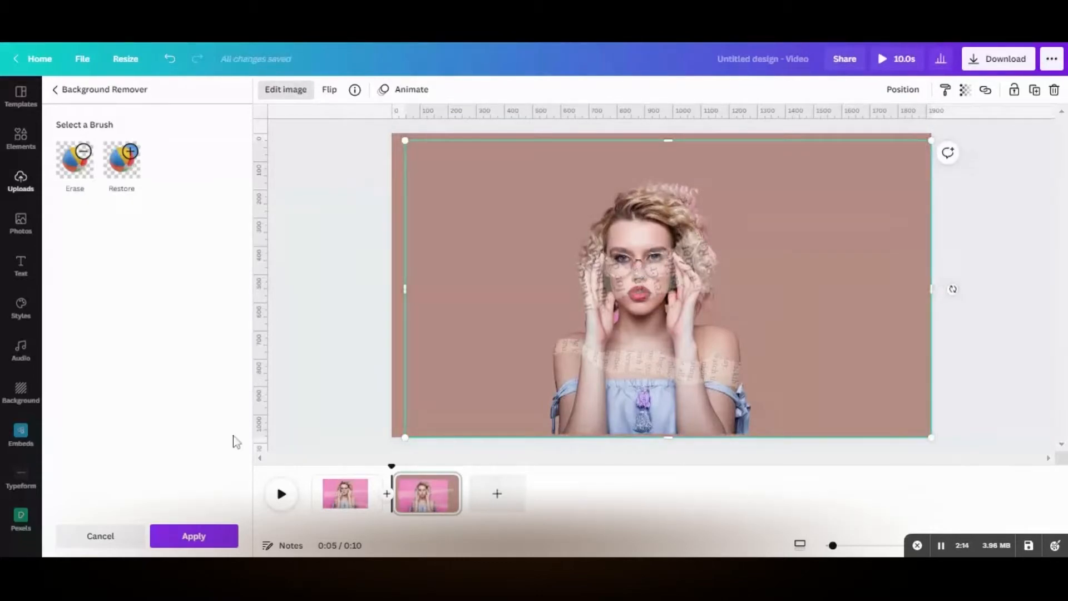
pyautogui.click(210, 532)
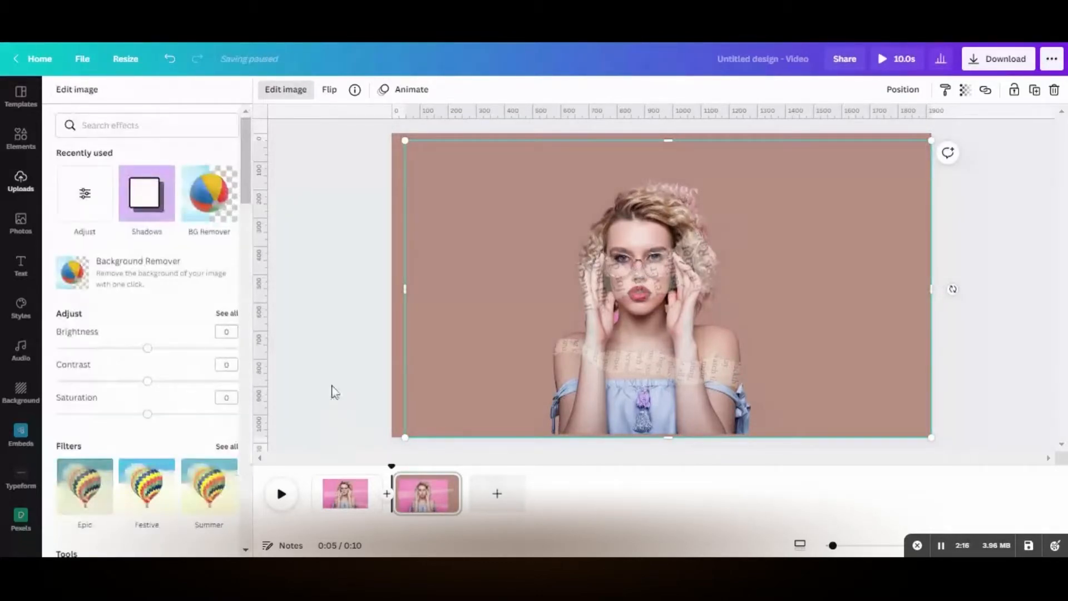
# Apply a Drop shadow to the woman's cutout and enlarge it toward the page's lower edge.
pyautogui.click(144, 187)
pyautogui.click(219, 124)
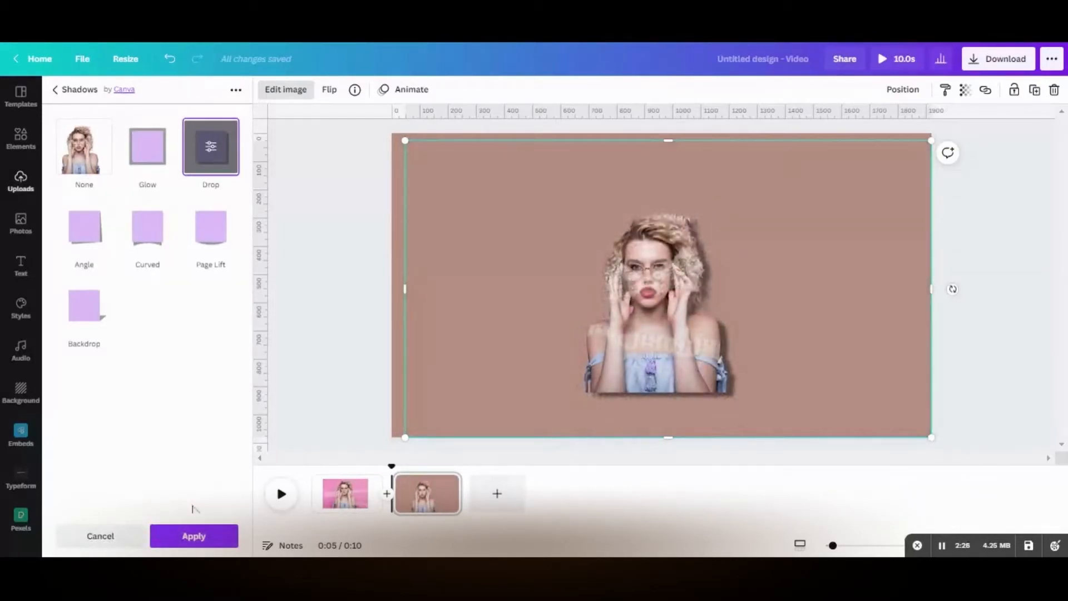
pyautogui.click(193, 536)
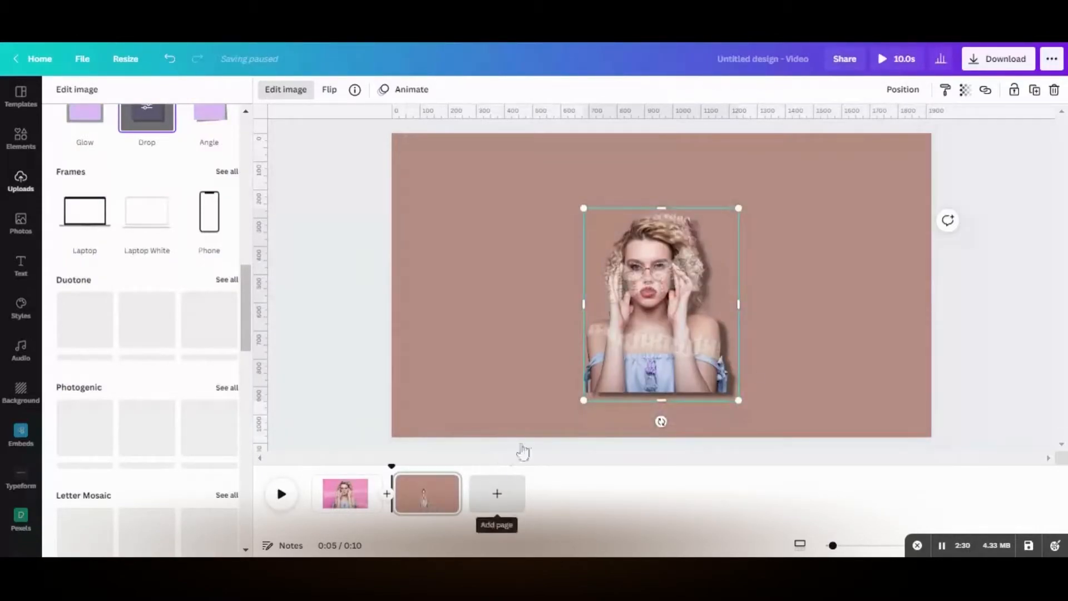
pyautogui.moveTo(738, 359); pyautogui.dragTo(790, 457)
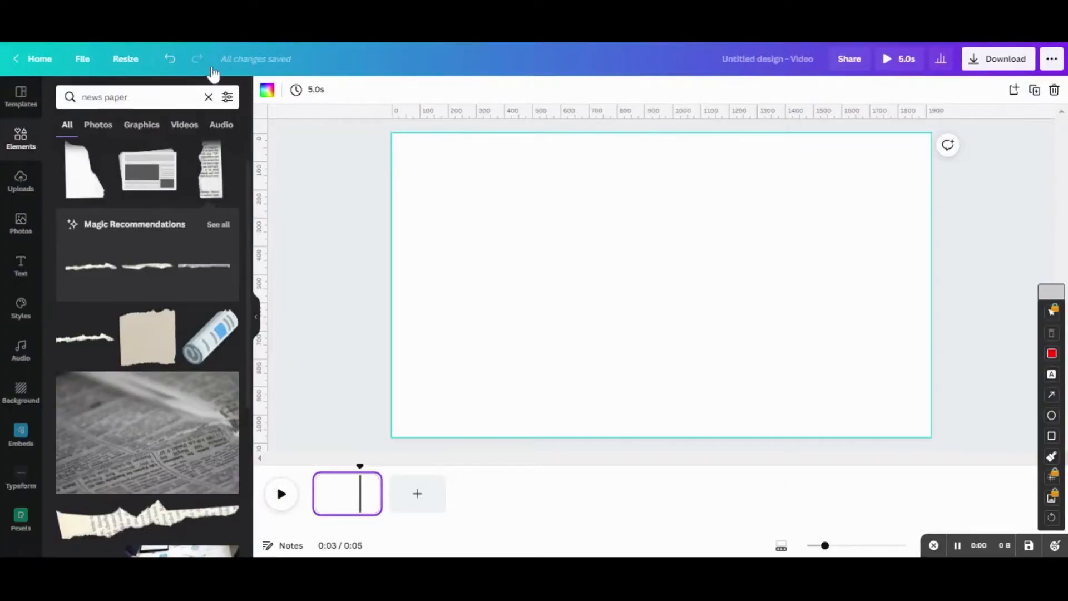
# Place the torn newspaper strip on the blank page, and search elements for "old man" to add the dark-background profile photo.
pyautogui.click(204, 135)
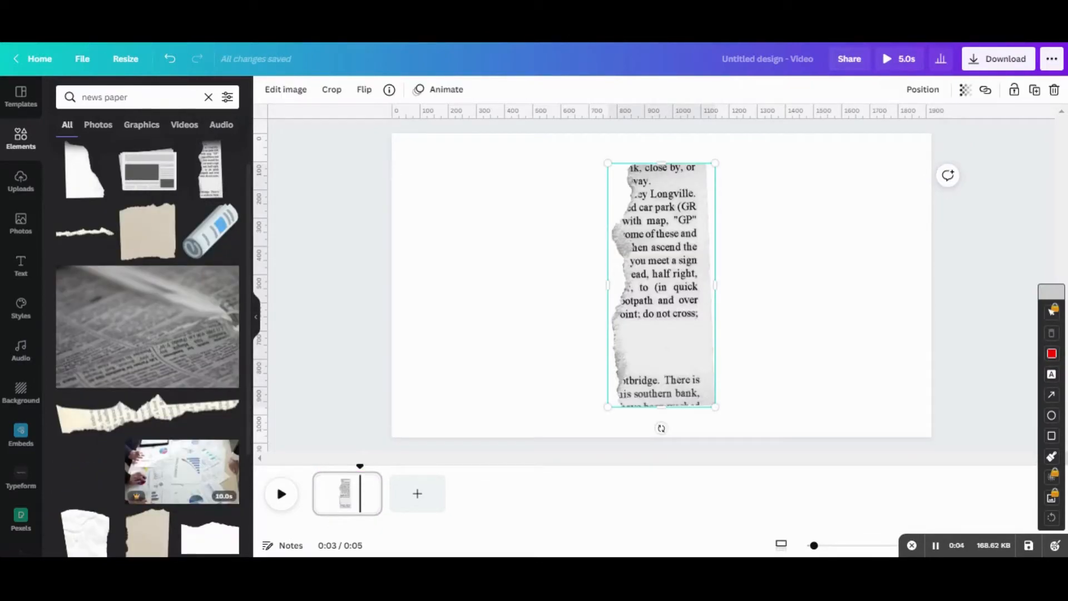
pyautogui.click(209, 97)
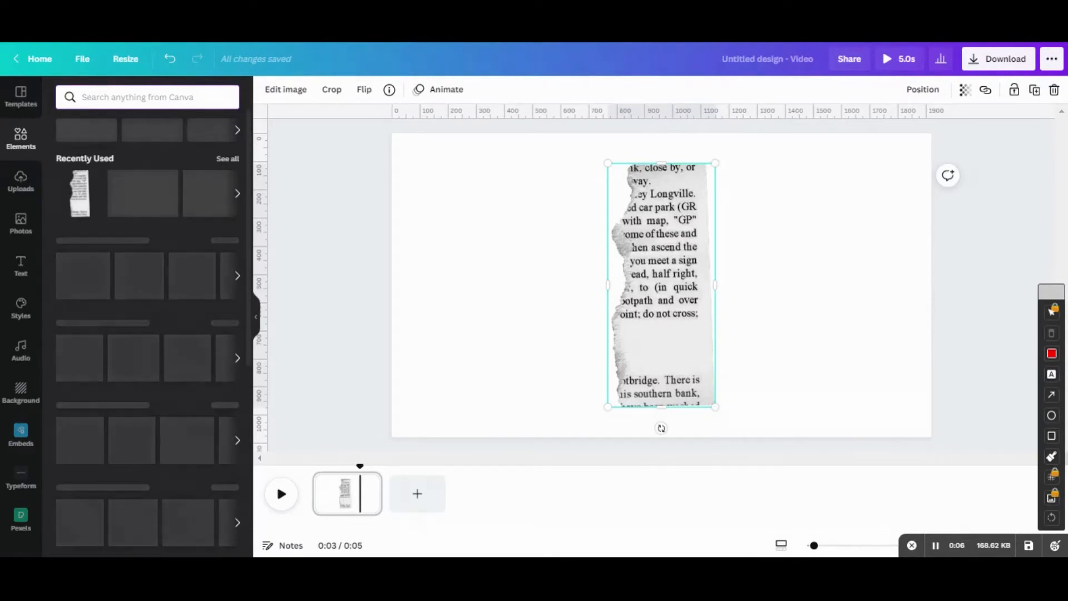
pyautogui.write('ol')
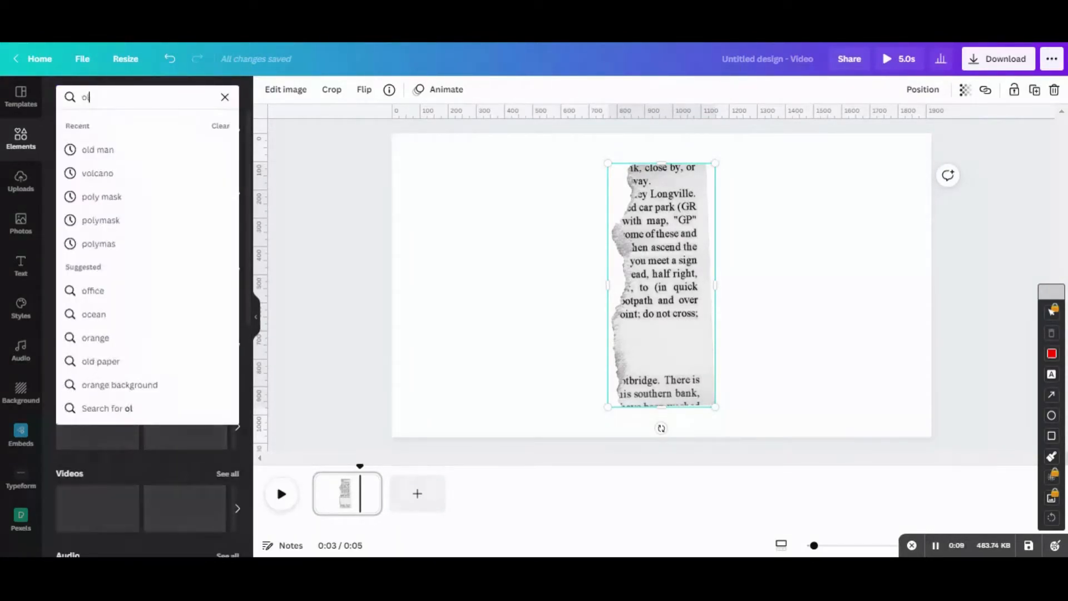
pyautogui.write('d man')
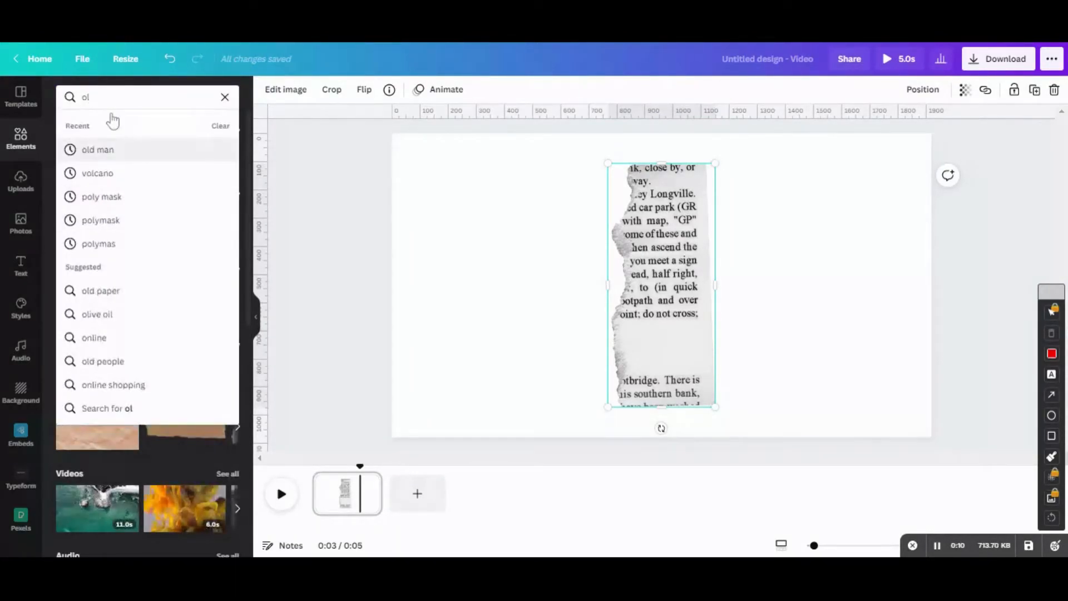
pyautogui.press('Return')
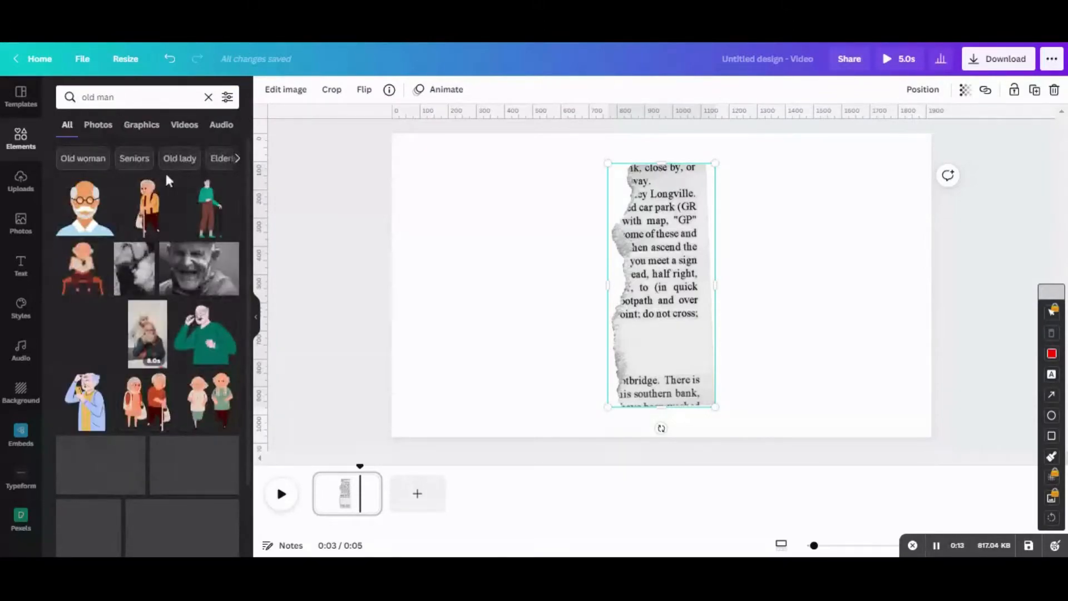
pyautogui.moveTo(248, 210); pyautogui.dragTo(250, 493)
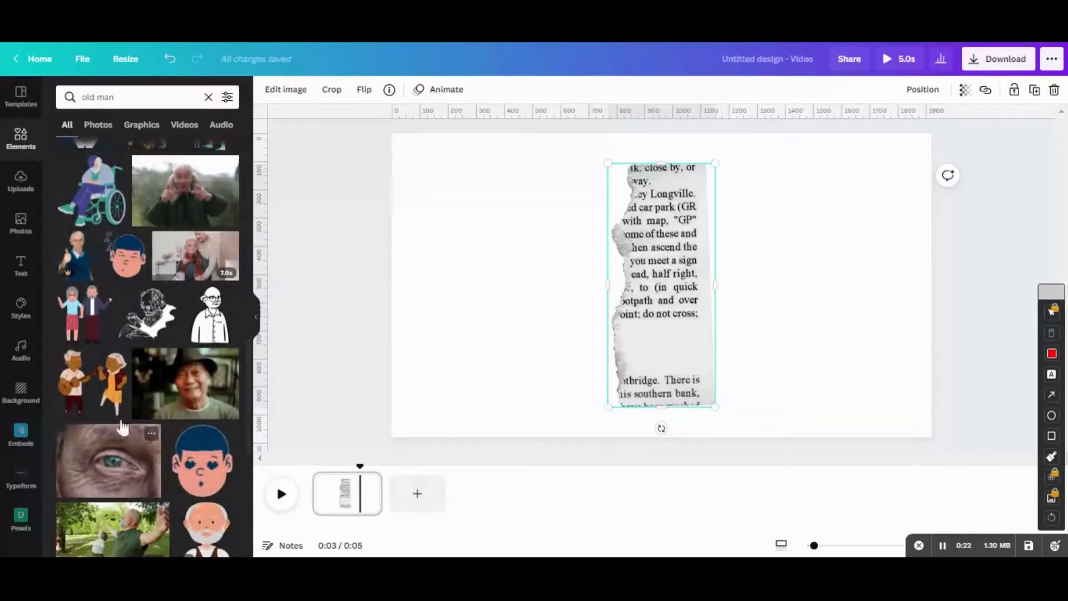
pyautogui.moveTo(248, 358); pyautogui.dragTo(250, 448)
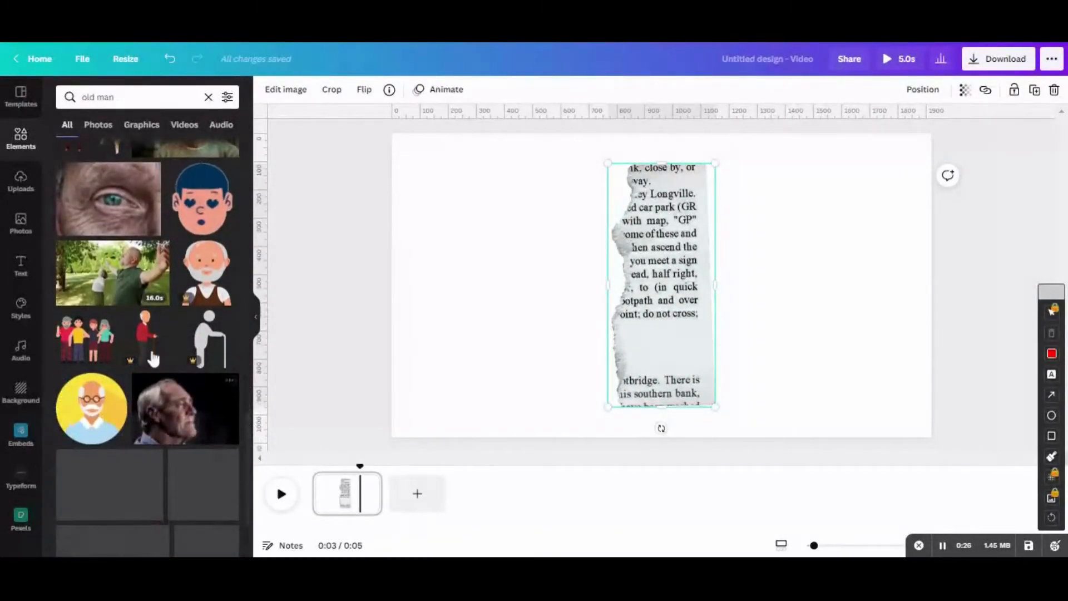
pyautogui.click(166, 375)
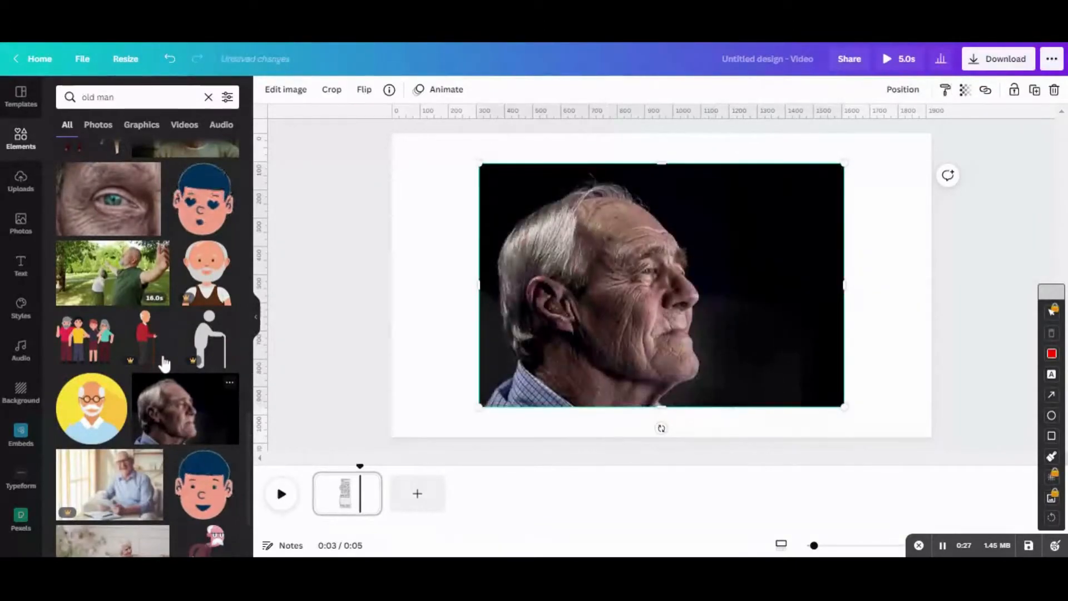
# Send the old man's photo to the back and enlarge the newspaper strip over his face.
pyautogui.rightClick(640, 245)
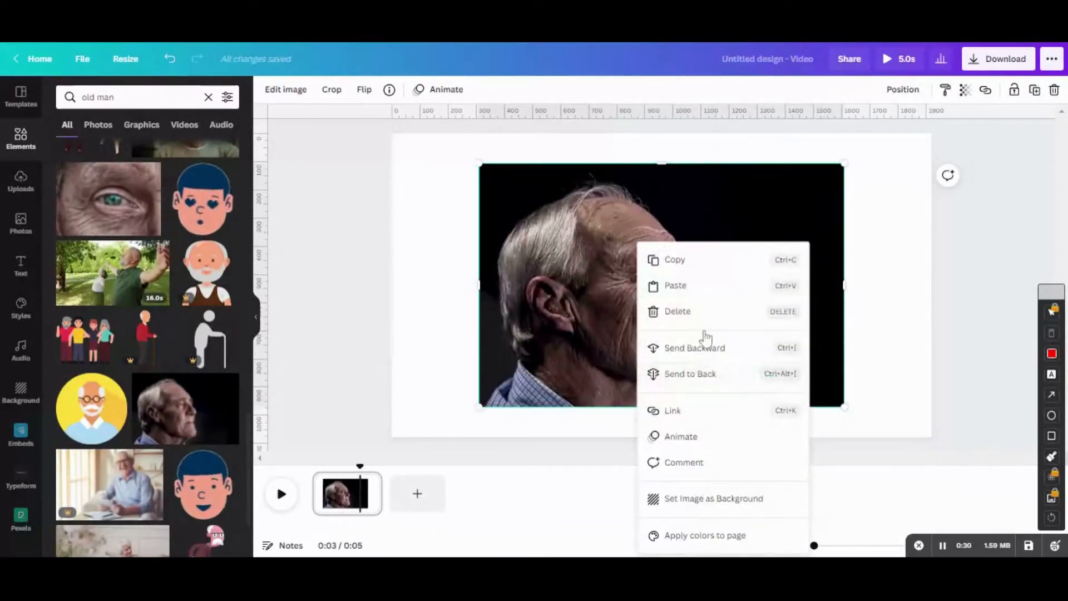
pyautogui.click(704, 370)
pyautogui.click(665, 221)
pyautogui.moveTo(597, 369); pyautogui.dragTo(277, 507)
pyautogui.moveTo(593, 323); pyautogui.dragTo(591, 317)
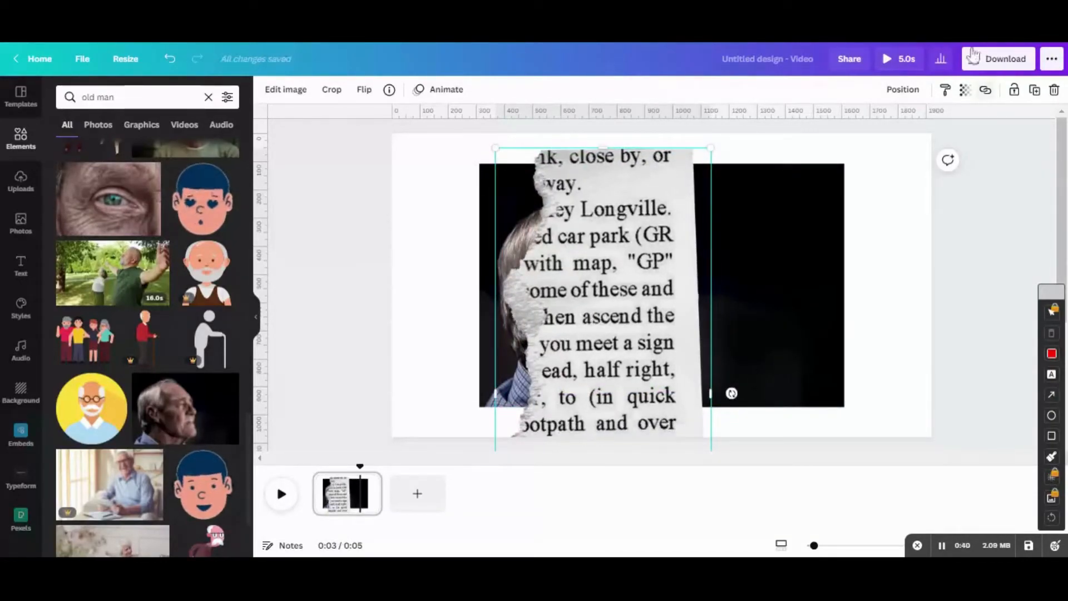
# Set the newspaper strip's transparency to 17, and widen and reposition it to cover the man's whole head.
pyautogui.click(966, 89)
pyautogui.moveTo(926, 125); pyautogui.dragTo(866, 104)
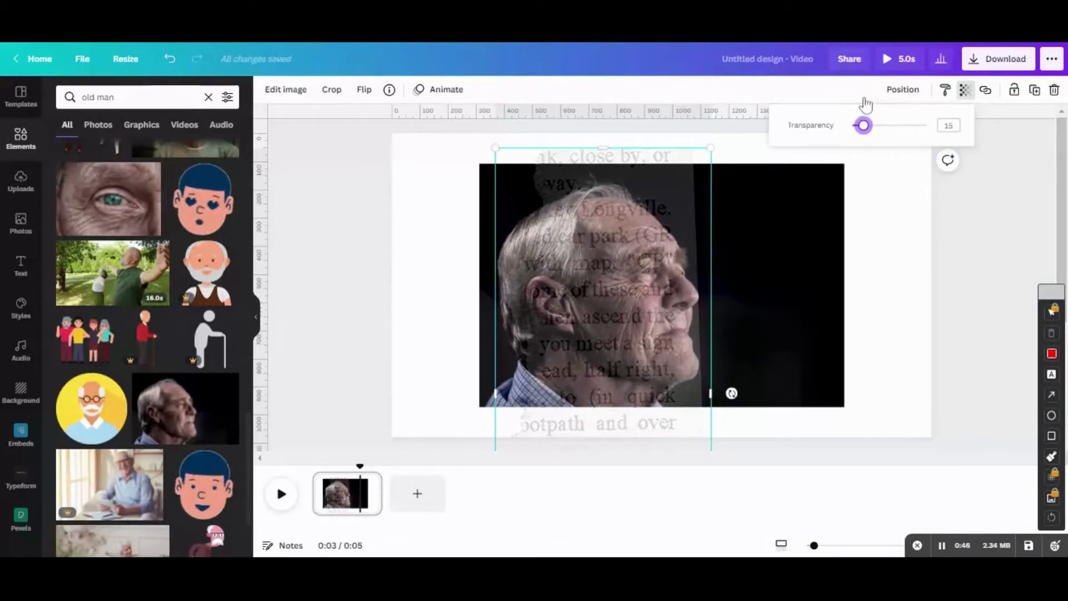
pyautogui.moveTo(867, 92); pyautogui.dragTo(870, 92)
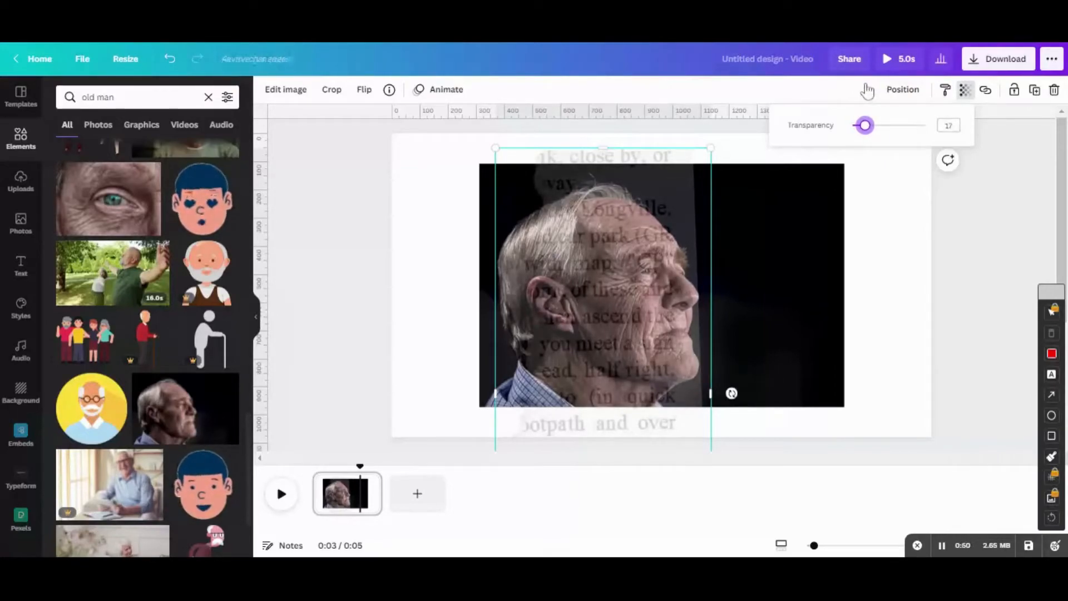
pyautogui.moveTo(715, 113); pyautogui.dragTo(744, 85)
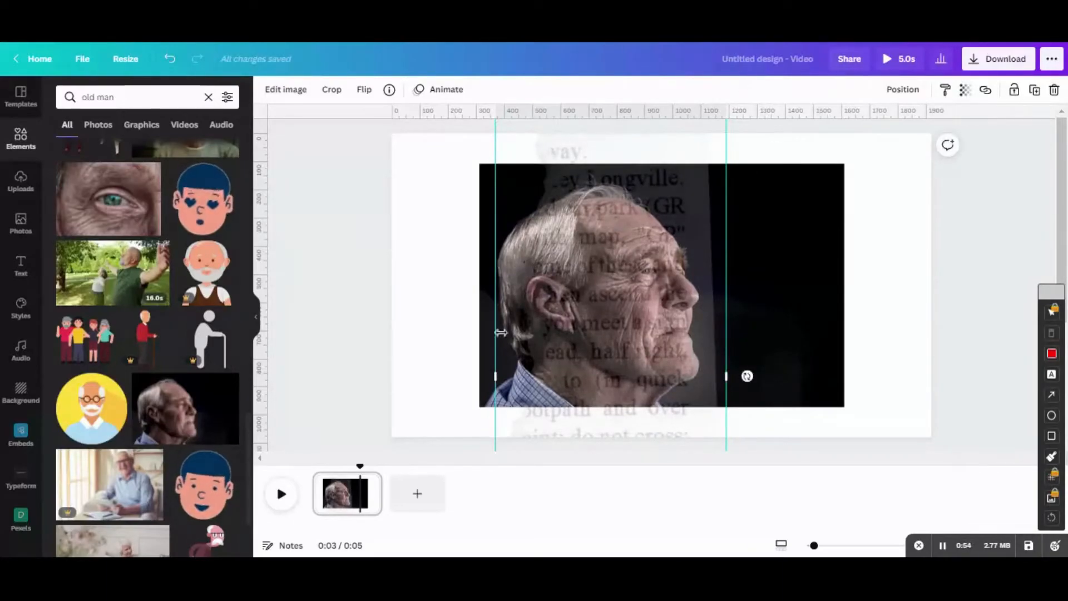
pyautogui.moveTo(495, 341); pyautogui.dragTo(474, 344)
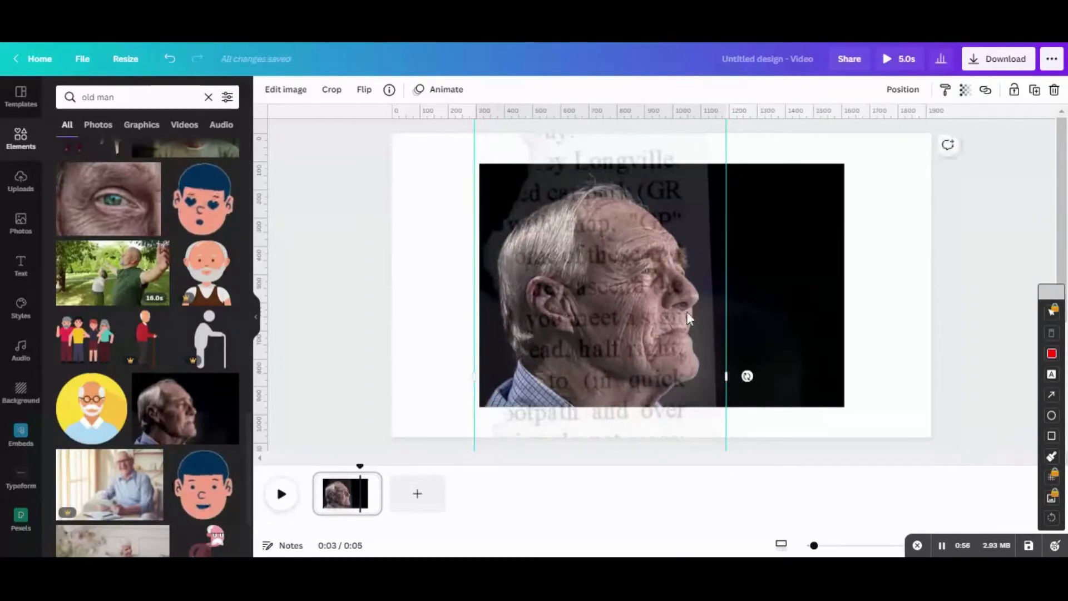
pyautogui.moveTo(686, 312); pyautogui.dragTo(689, 317)
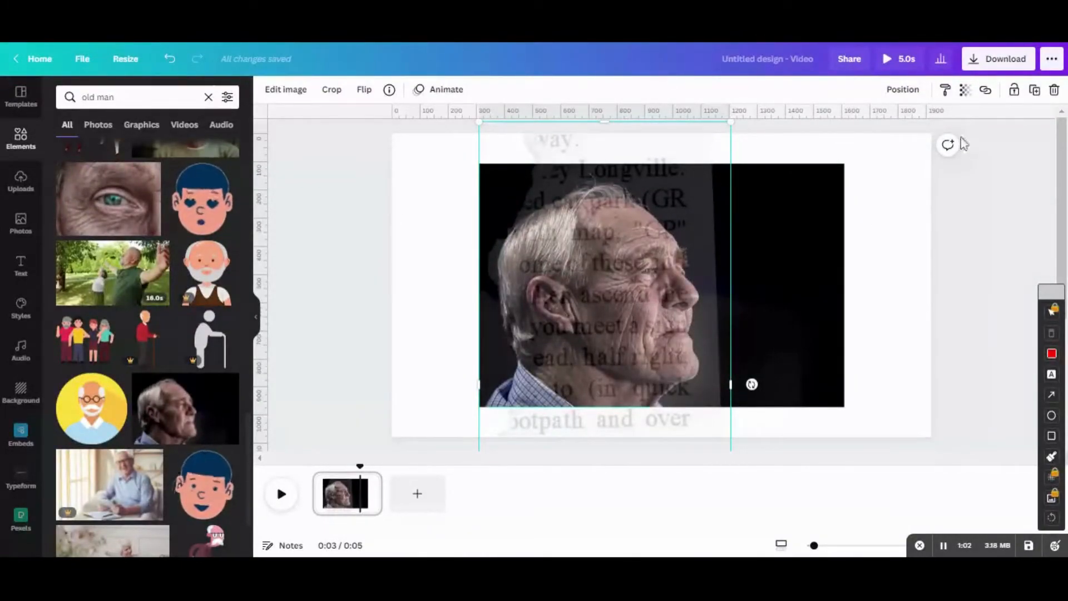
# Download the page as a PNG with transparent background, and place the uploaded copy beside the original photo.
pyautogui.click(999, 58)
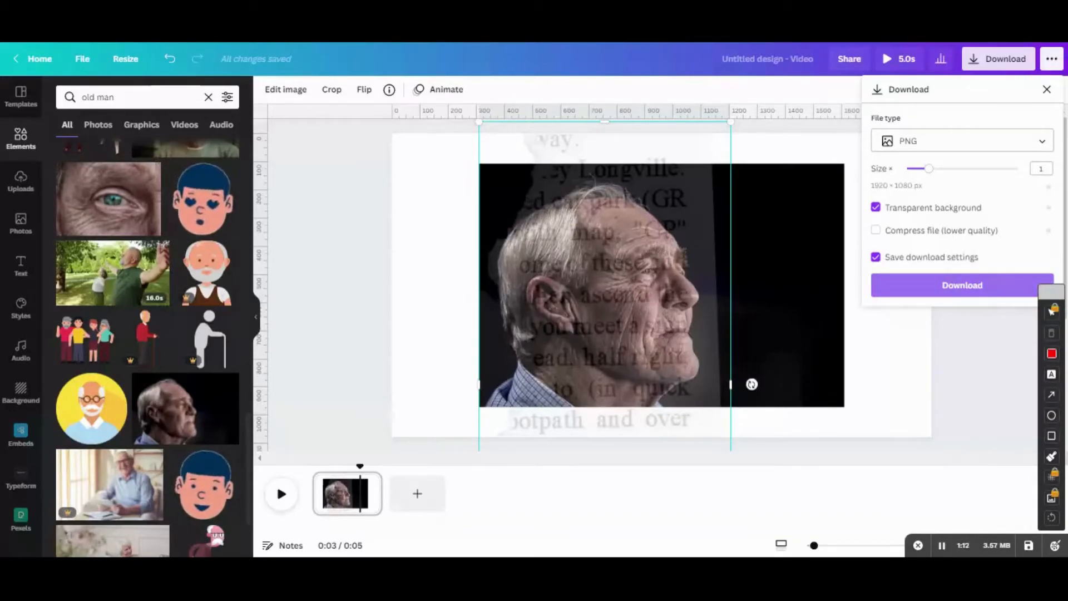
pyautogui.click(947, 388)
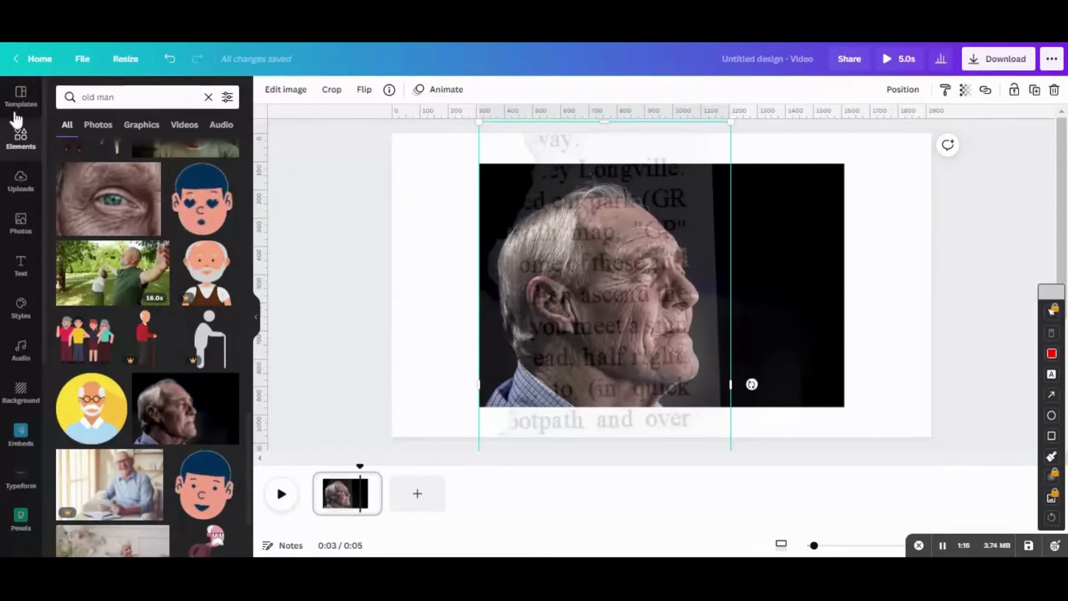
pyautogui.click(20, 179)
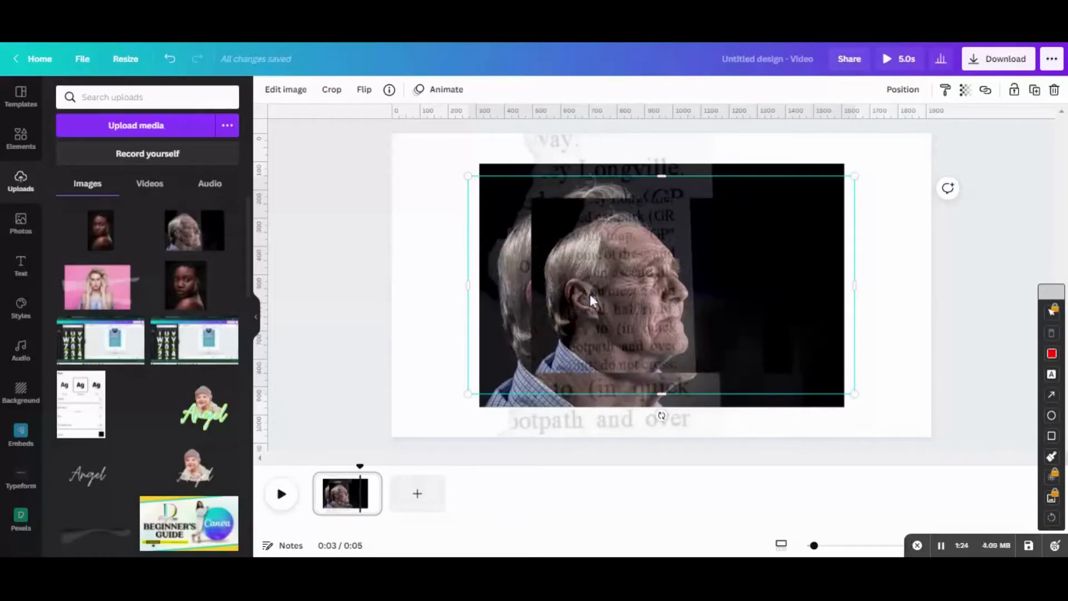
pyautogui.moveTo(589, 294); pyautogui.dragTo(763, 317)
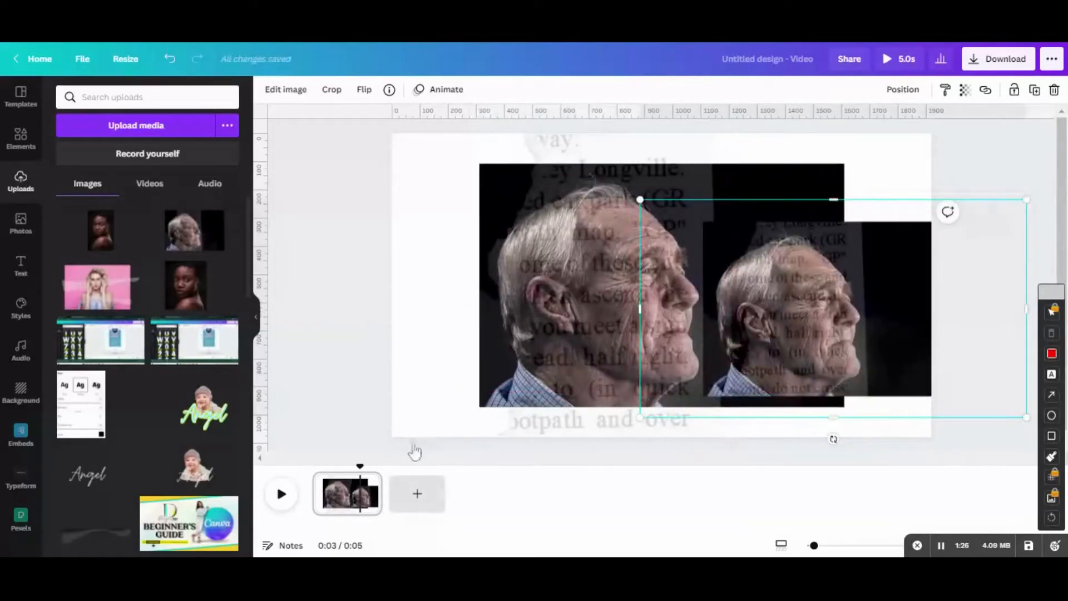
# Add a new blank page, move the uploaded collage image onto it, and center it.
pyautogui.click(417, 493)
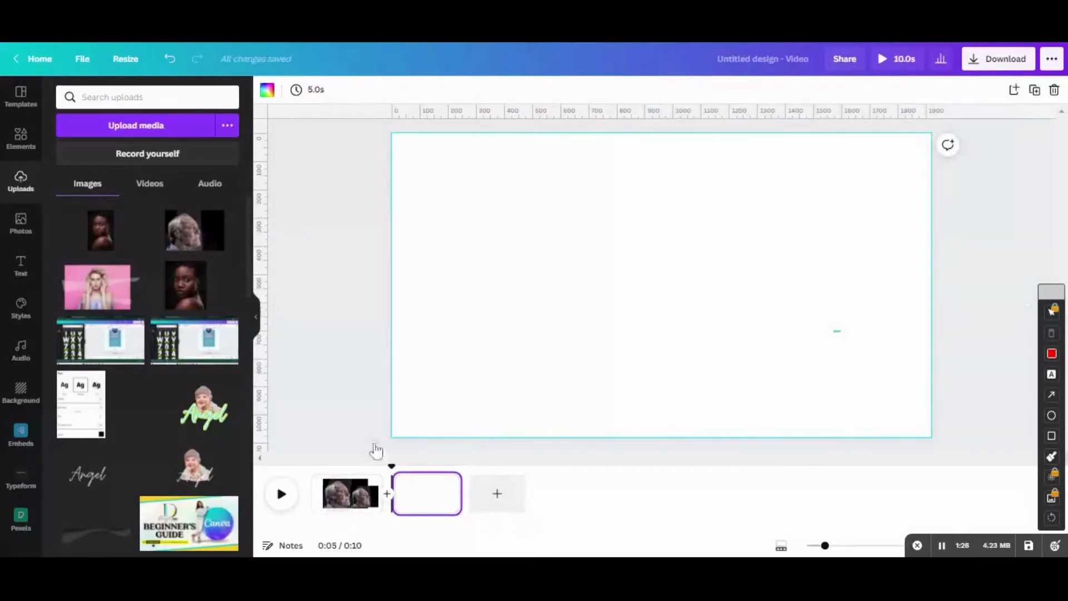
pyautogui.click(360, 447)
pyautogui.click(360, 452)
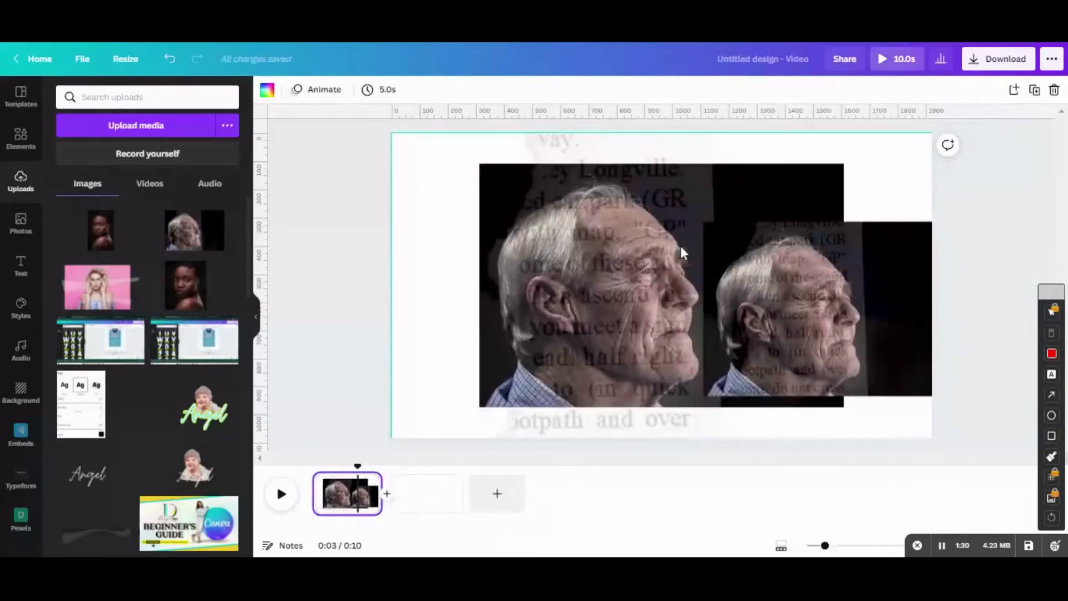
pyautogui.click(810, 279)
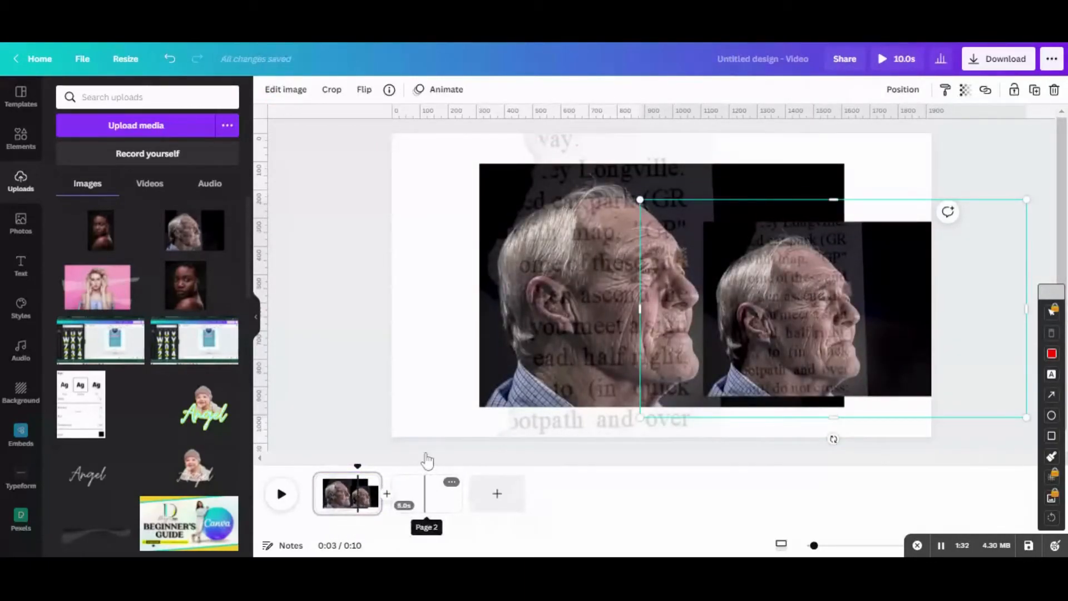
pyautogui.moveTo(796, 301); pyautogui.dragTo(422, 449)
pyautogui.moveTo(818, 238); pyautogui.dragTo(639, 229)
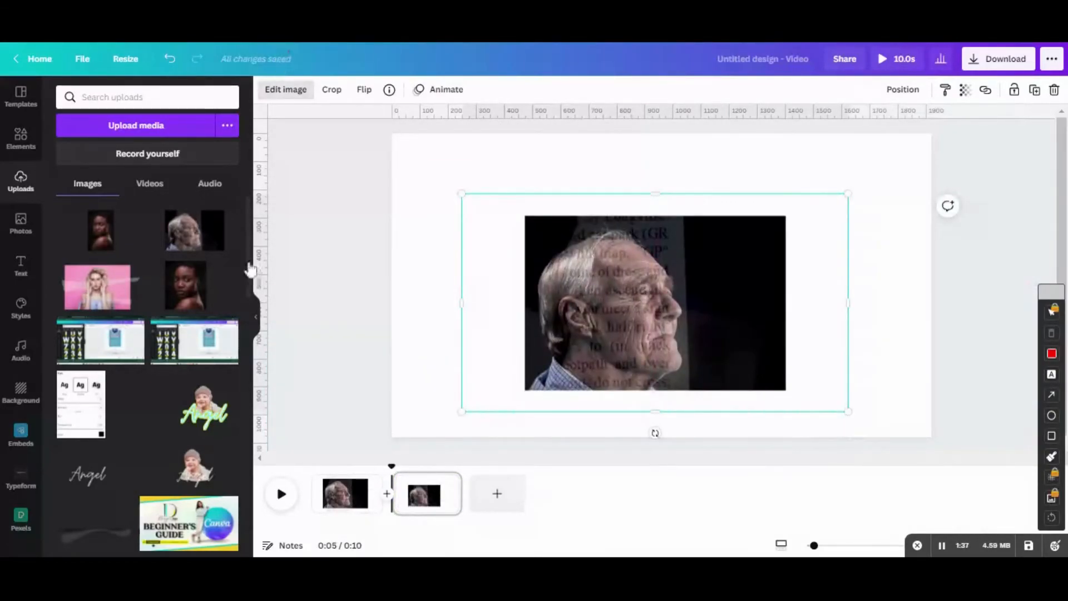
# Remove the black background from the old man's collage image with the Background Remover.
pyautogui.scroll(-5, 250, 279)
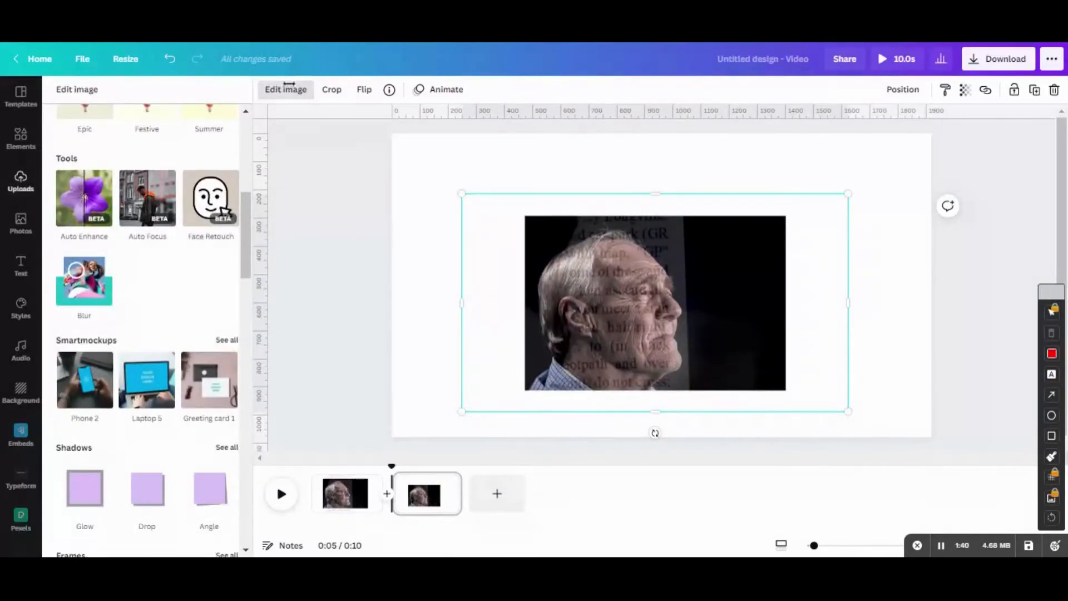
pyautogui.scroll(5, 245, 222)
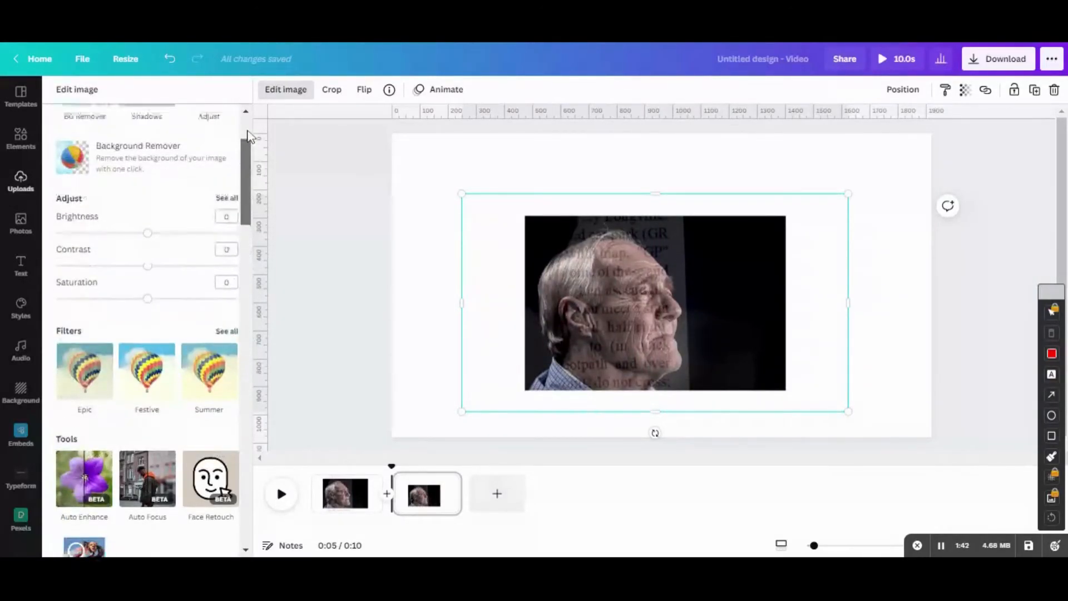
pyautogui.click(204, 134)
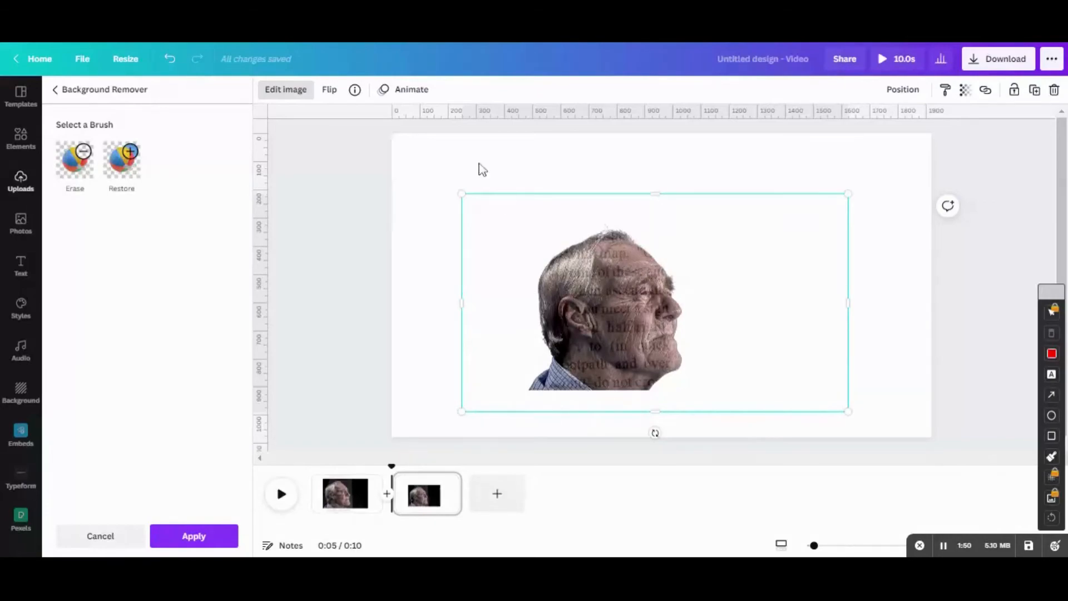
# Trim the empty area in front of the man's face, enlarge the cutout to nearly page height, and apply the background removal.
pyautogui.moveTo(462, 193); pyautogui.dragTo(435, 178)
pyautogui.moveTo(850, 255); pyautogui.dragTo(717, 267)
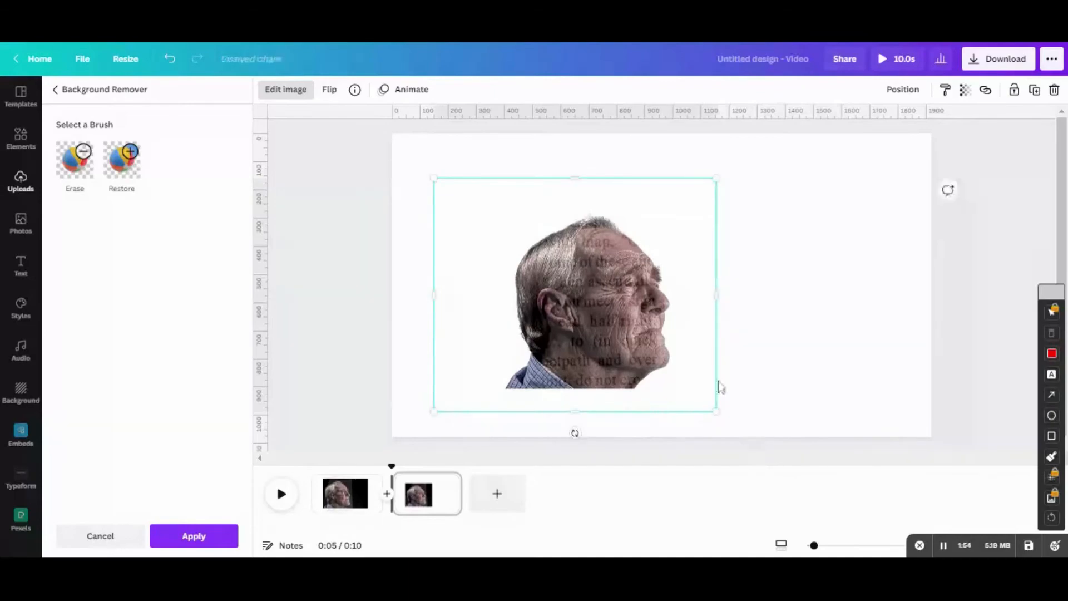
pyautogui.moveTo(717, 409); pyautogui.dragTo(775, 454)
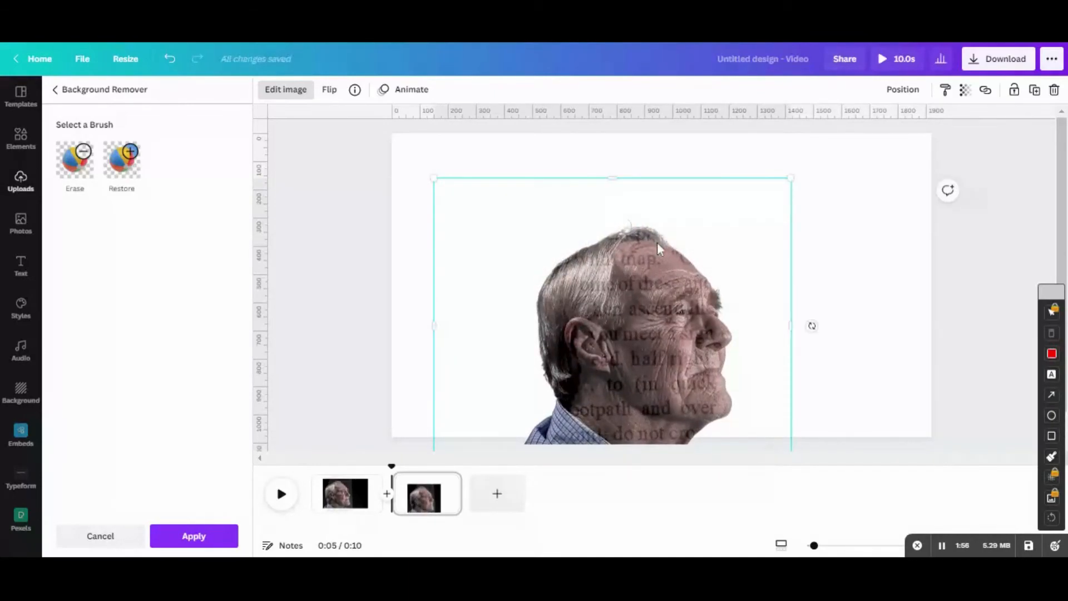
pyautogui.moveTo(655, 231); pyautogui.dragTo(653, 228)
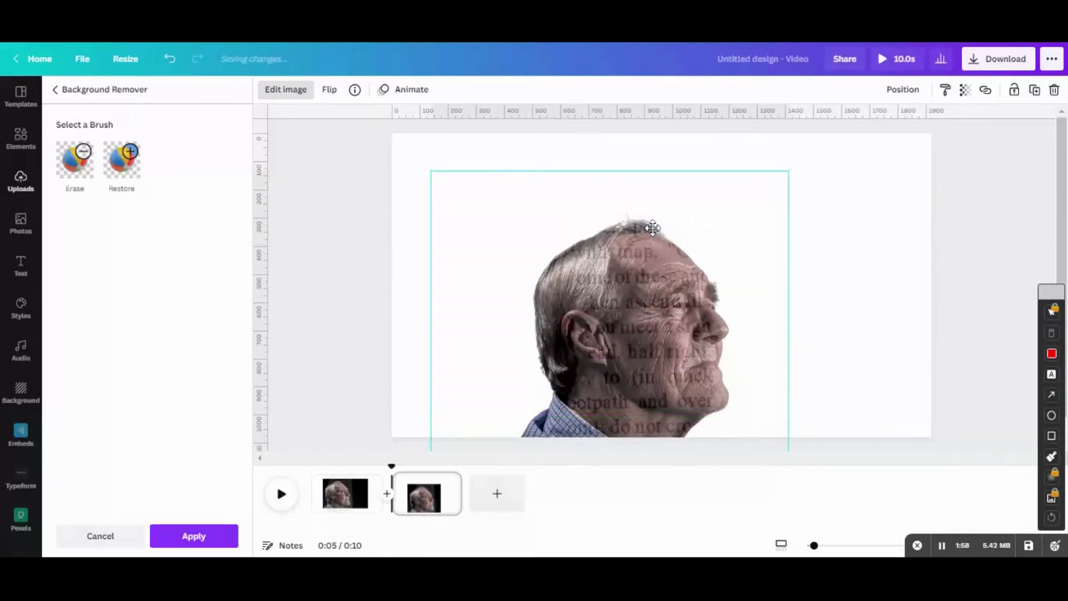
pyautogui.moveTo(439, 126); pyautogui.dragTo(356, 93)
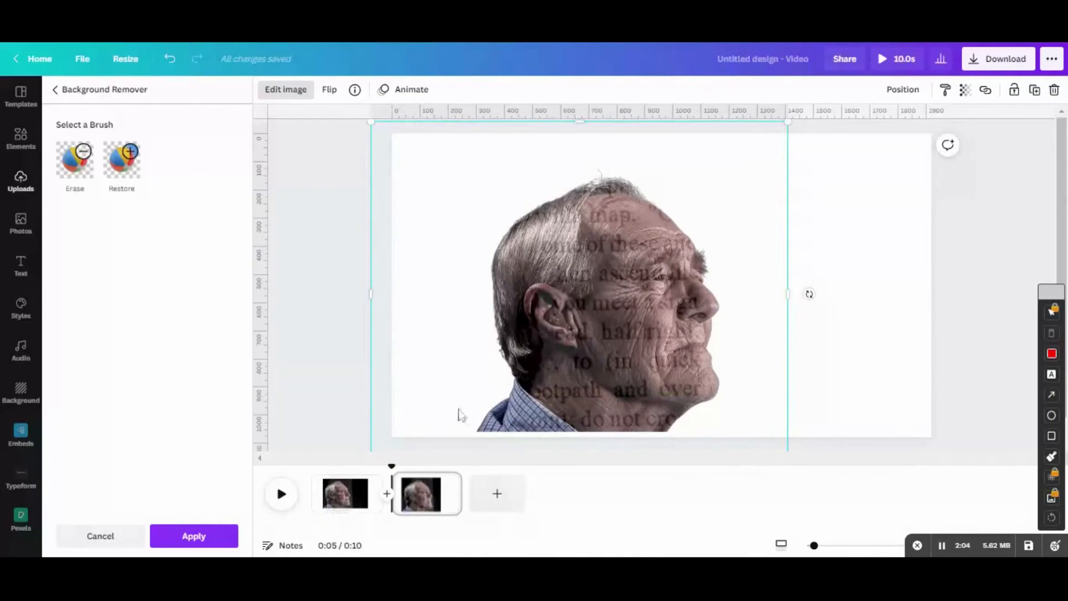
pyautogui.click(204, 528)
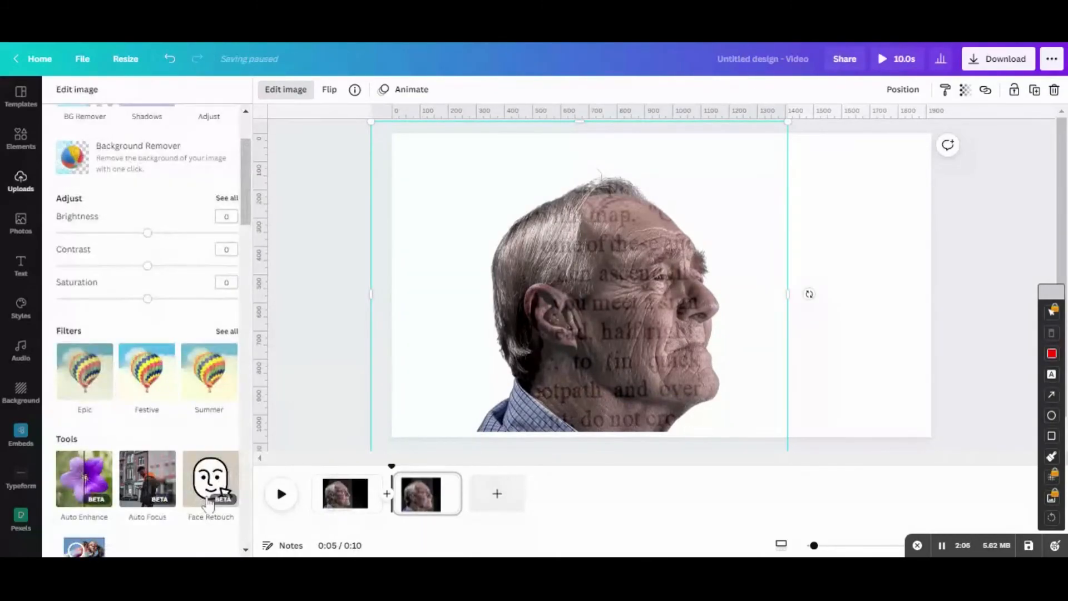